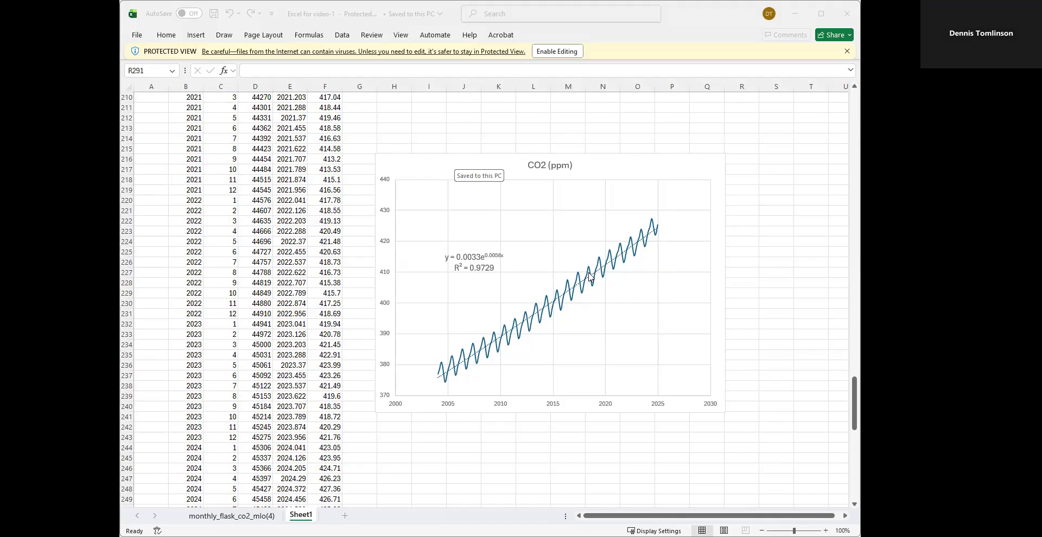
# Select cell D303 below the Temp Rise chart and enable editing of the protected workbook
pyautogui.scroll(-4, 578, 275)
pyautogui.scroll(-17, 578, 275)
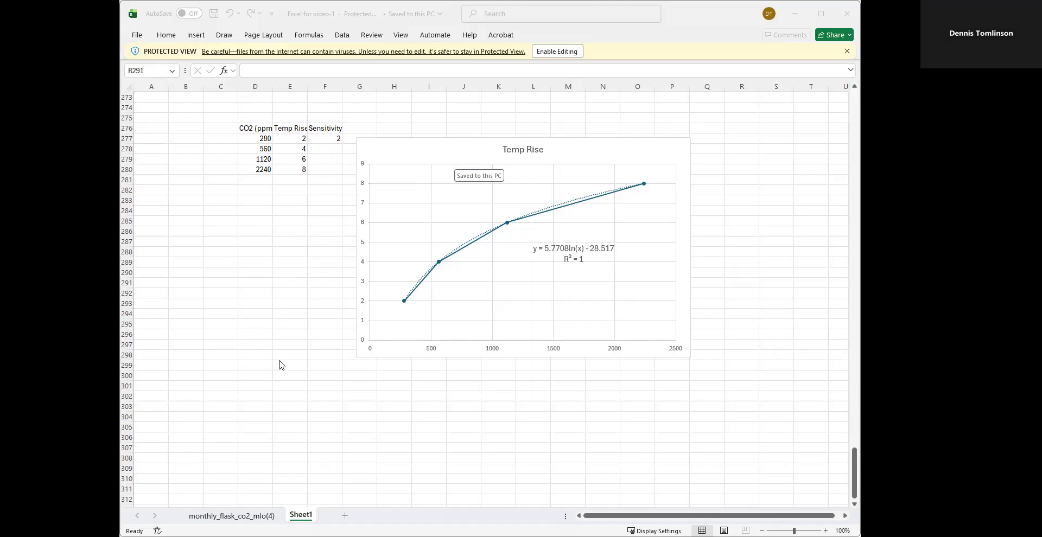
pyautogui.scroll(-2, 313, 354)
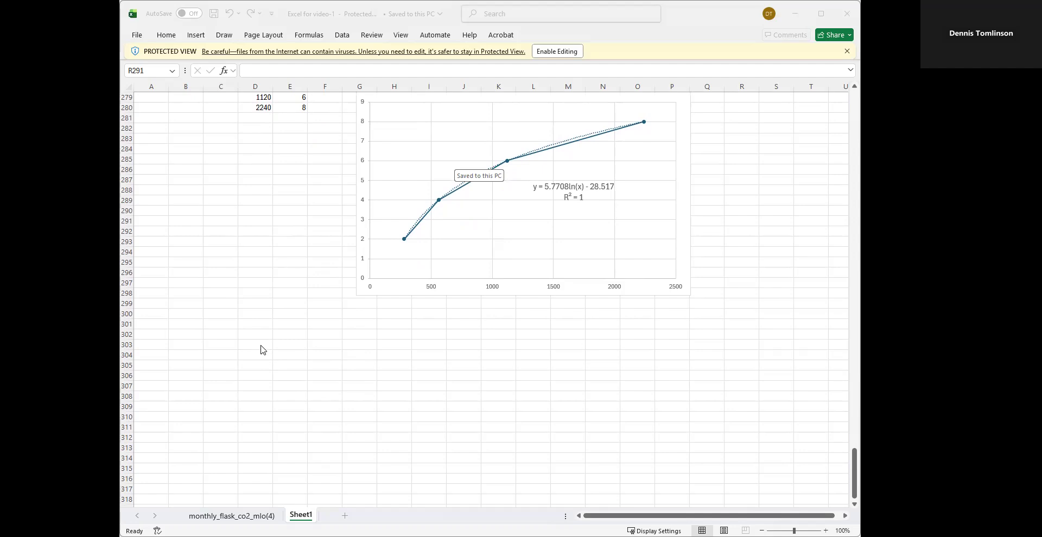
pyautogui.click(260, 346)
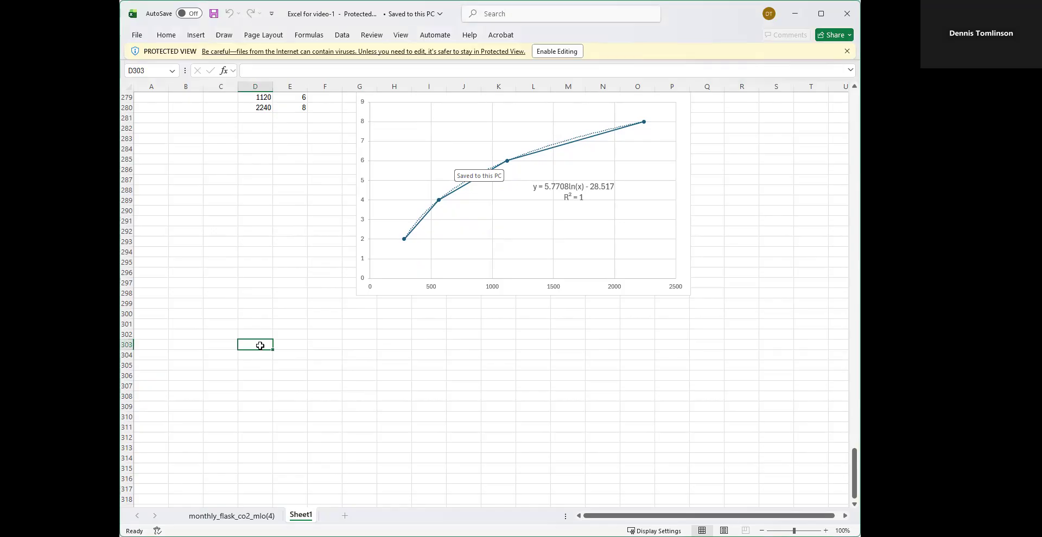
pyautogui.press('Return')
pyautogui.click(260, 346)
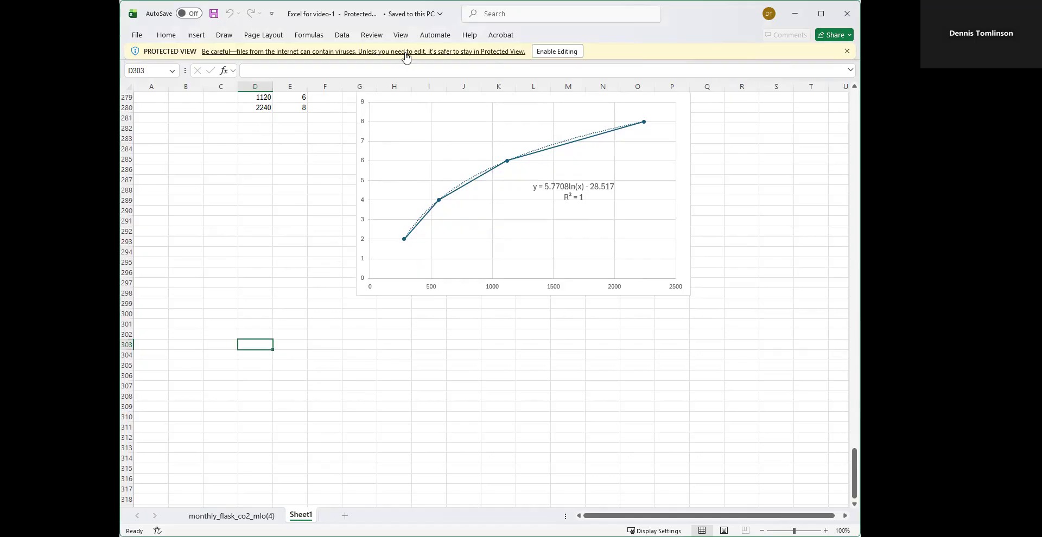
pyautogui.click(562, 52)
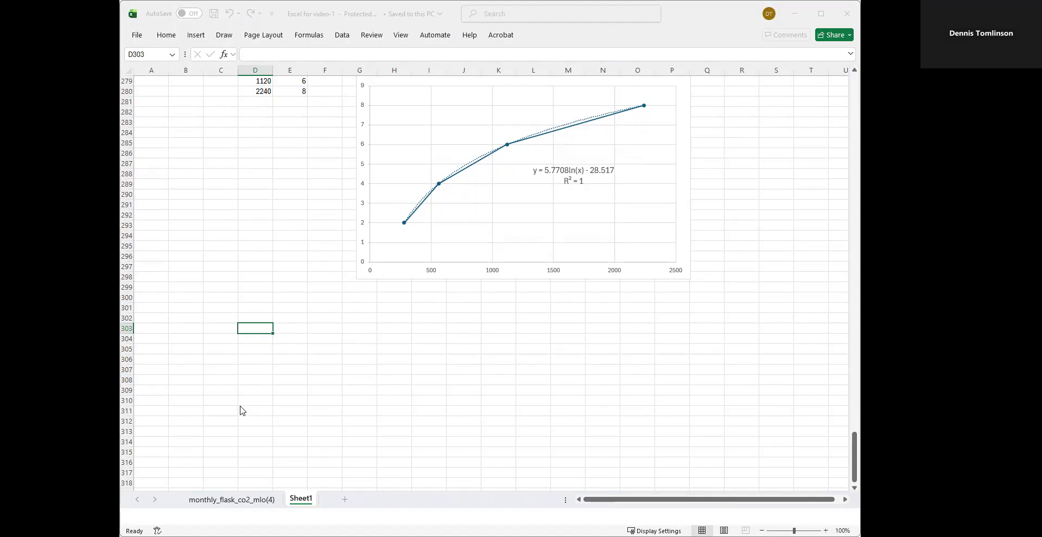
# Enter the header "year" in cell D303 and the starting year 2030 in D304
pyautogui.write('ye')
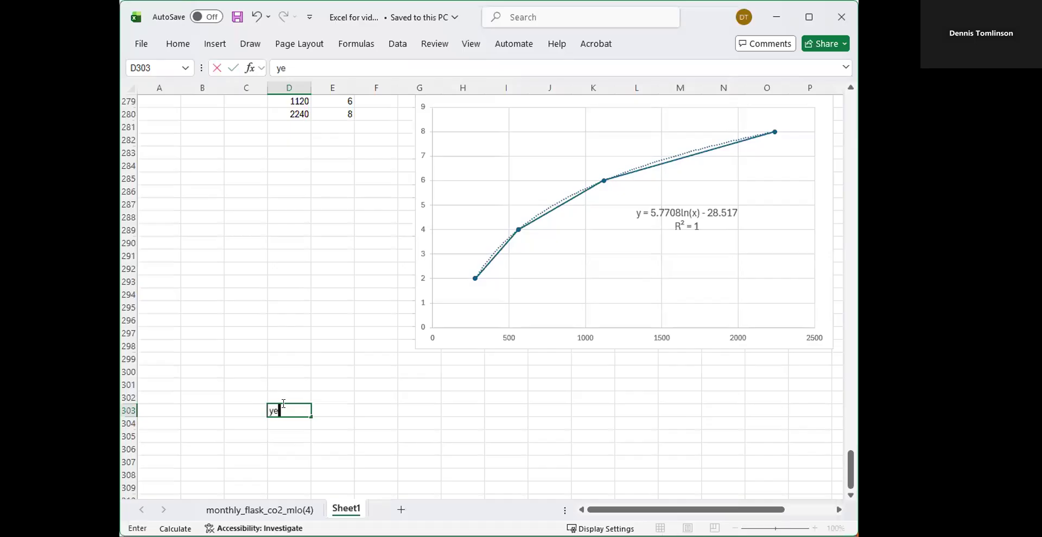
pyautogui.write('ar')
pyautogui.click(290, 423)
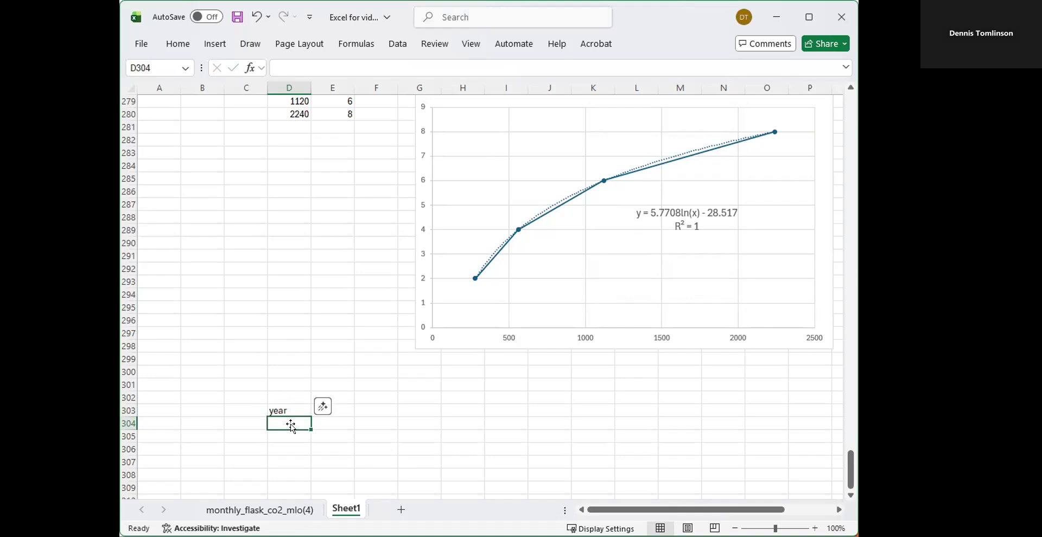
pyautogui.write('2030')
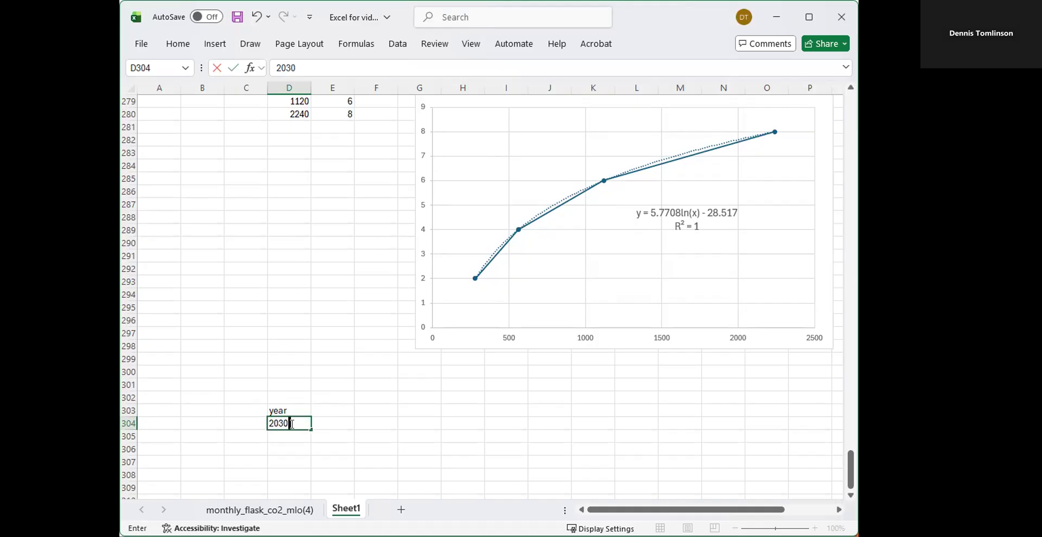
pyautogui.press('Return')
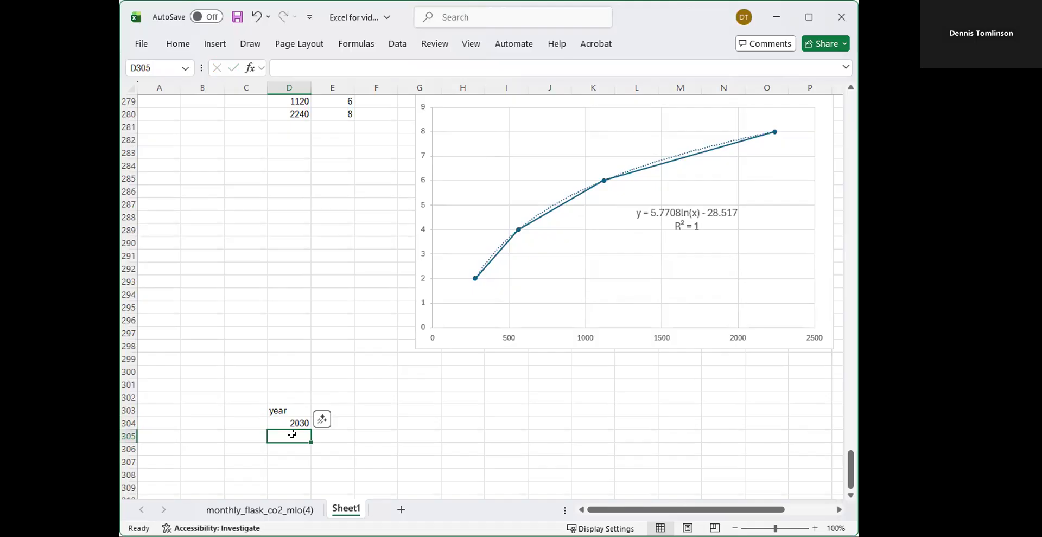
# Enter the formula =D304+10 in cell D305 to compute a year one decade after the starting year
pyautogui.write('=')
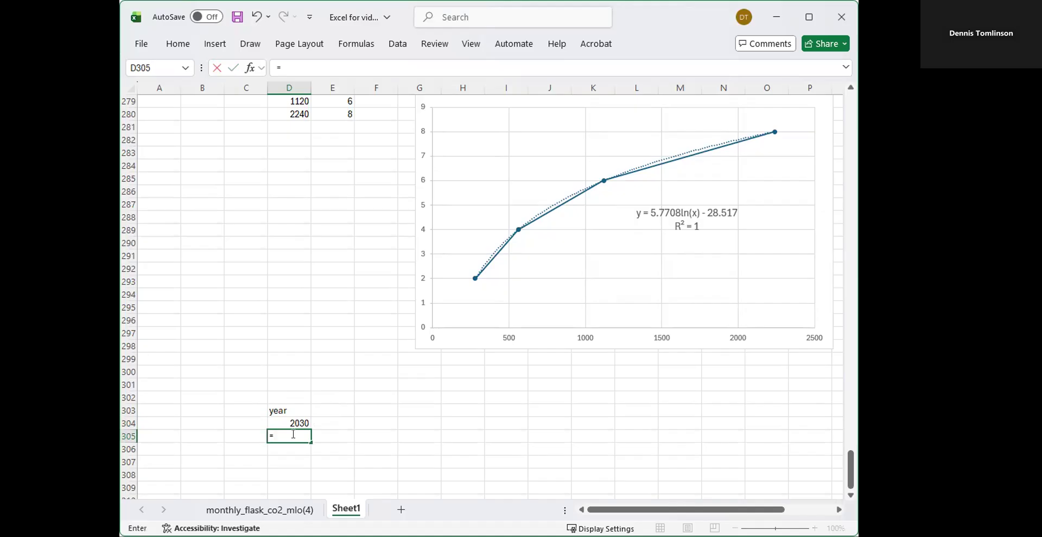
pyautogui.click(297, 422)
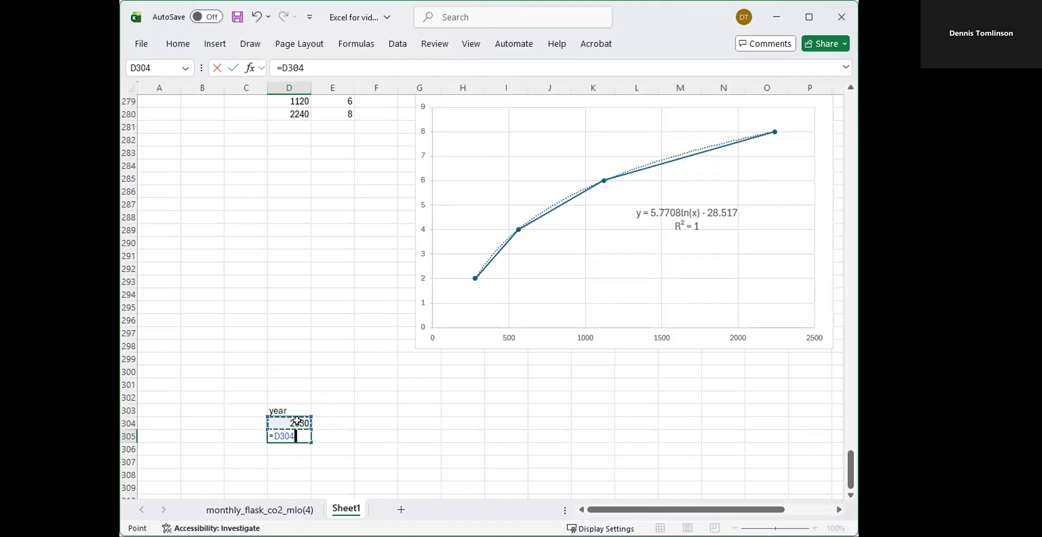
pyautogui.write('+10')
pyautogui.press('Return')
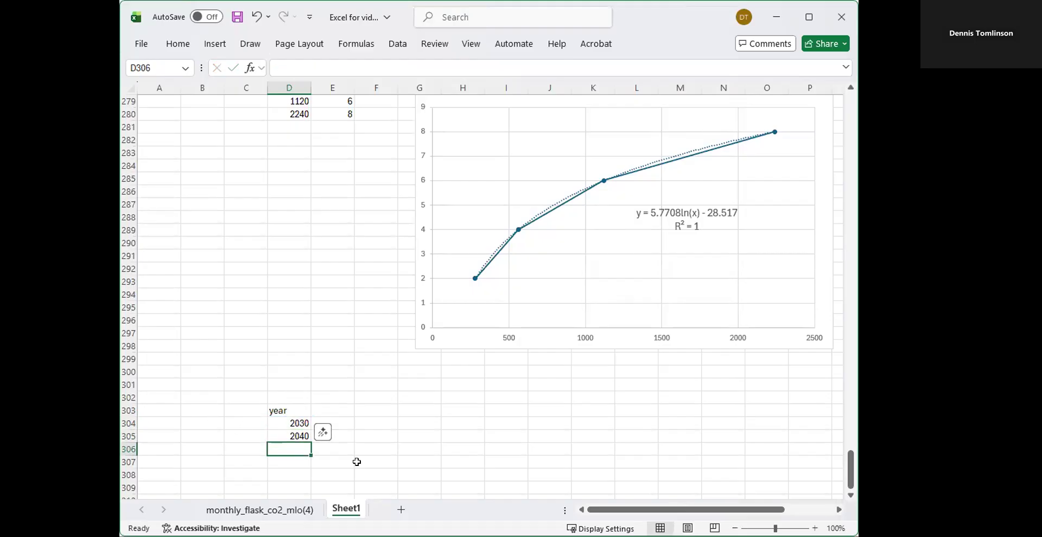
# Copy the ten-year increment formula from D305 into cells D306 through D316
pyautogui.scroll(-3, 391, 431)
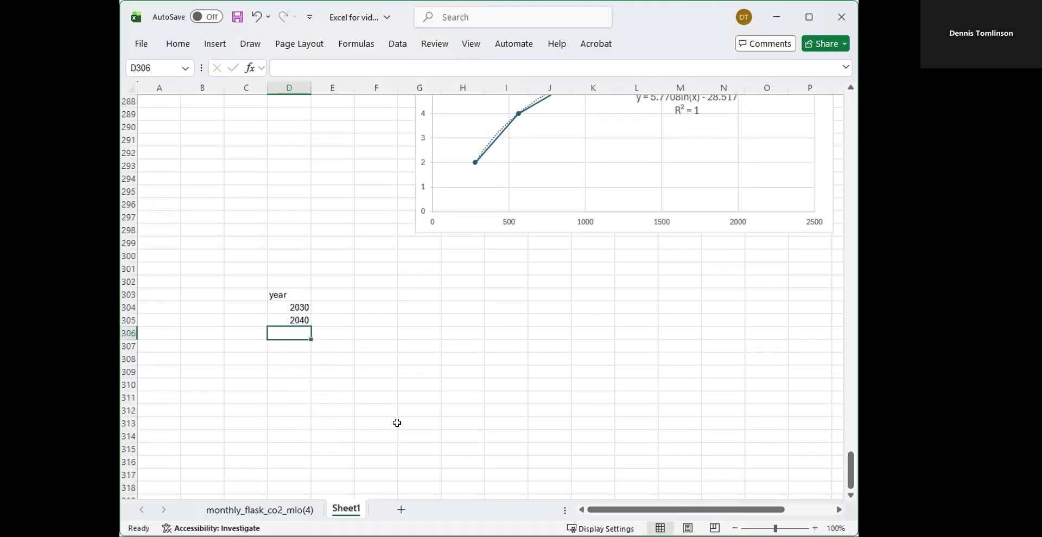
pyautogui.click(299, 320)
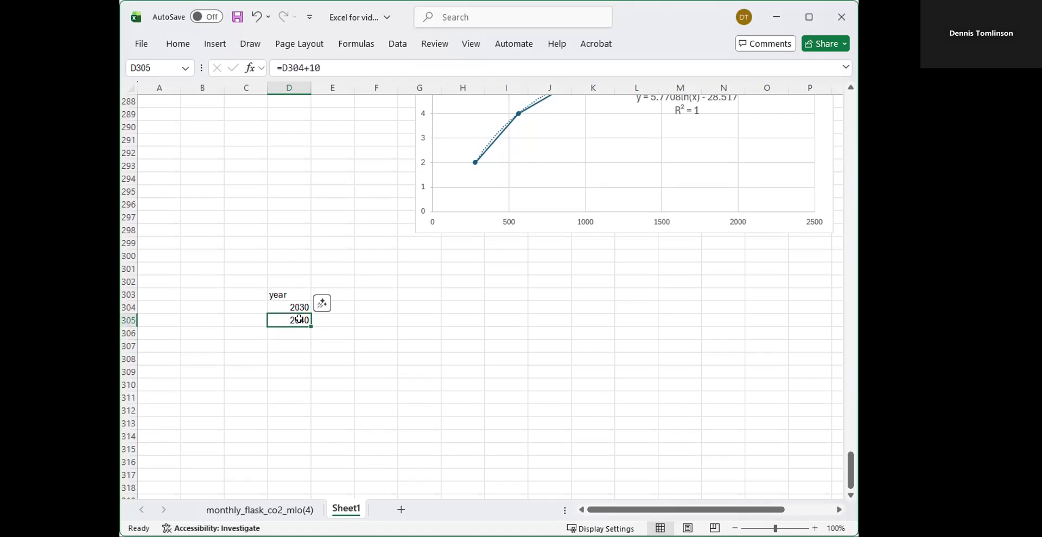
pyautogui.hotkey('ctrl', 'c')
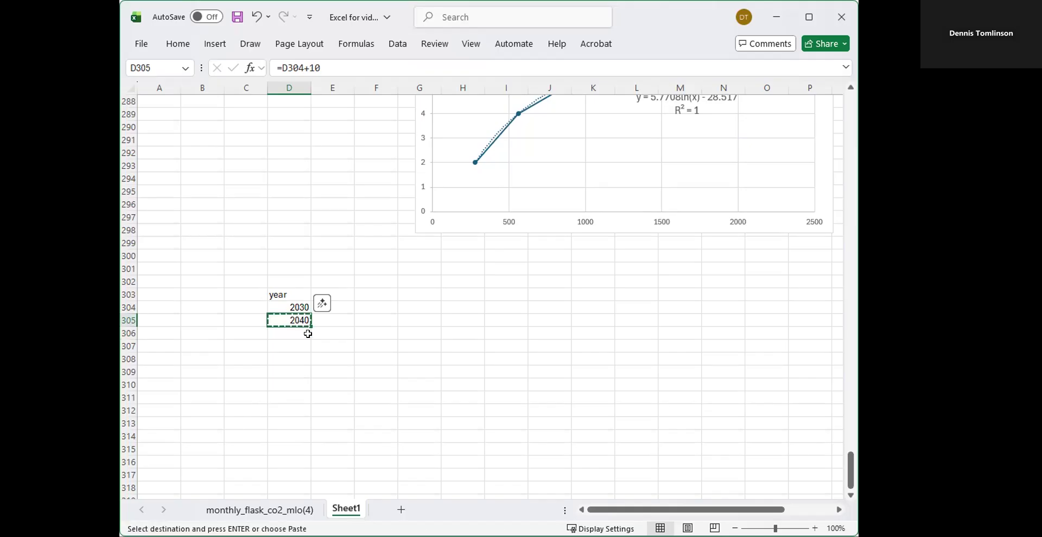
pyautogui.moveTo(293, 332); pyautogui.dragTo(295, 458)
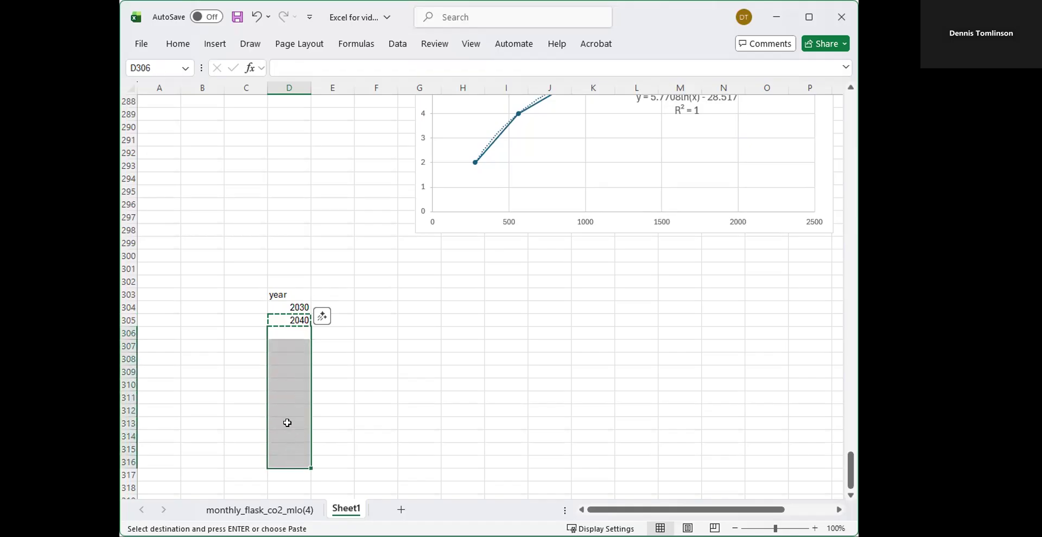
pyautogui.rightClick(286, 372)
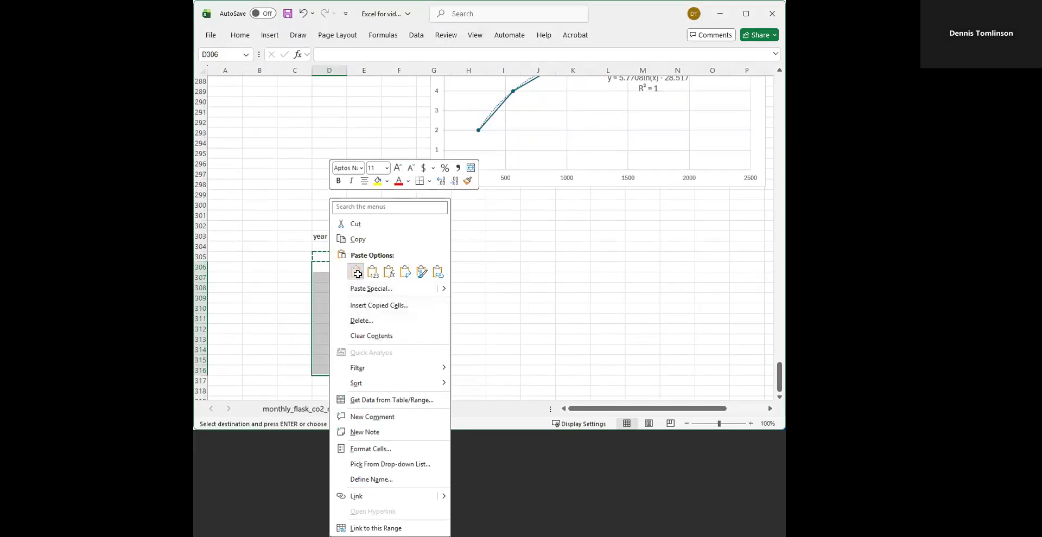
pyautogui.hotkey('ctrl', 'v')
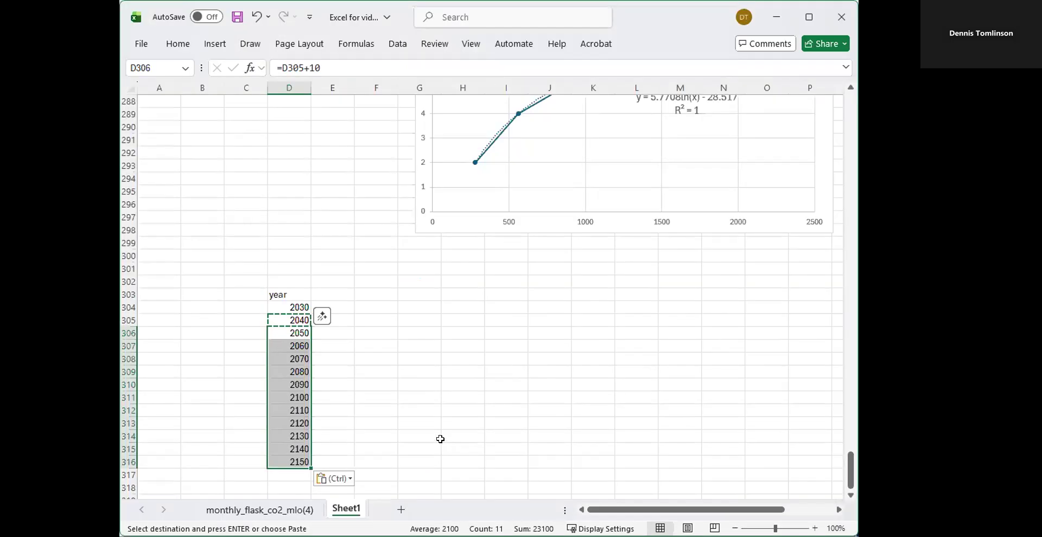
pyautogui.click(402, 392)
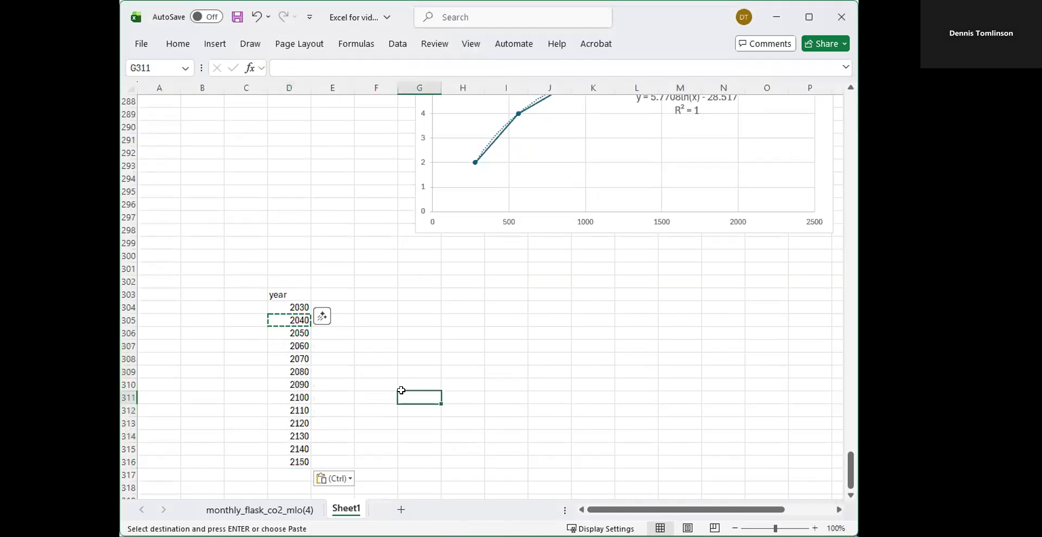
# Clear the years 2110 through 2150 from cells D312 to D316
pyautogui.click(294, 410)
pyautogui.moveTo(294, 409); pyautogui.dragTo(292, 460)
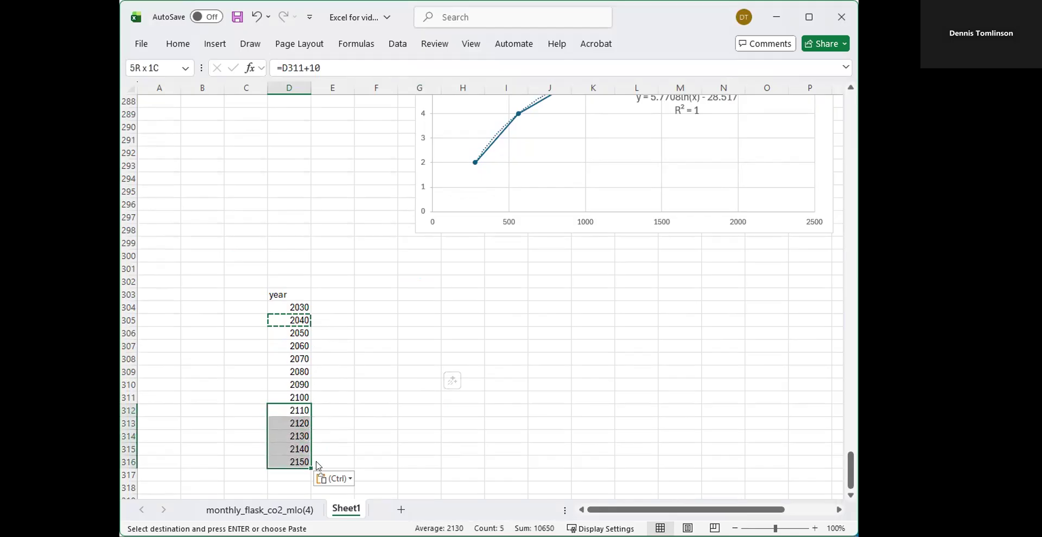
pyautogui.press('Delete')
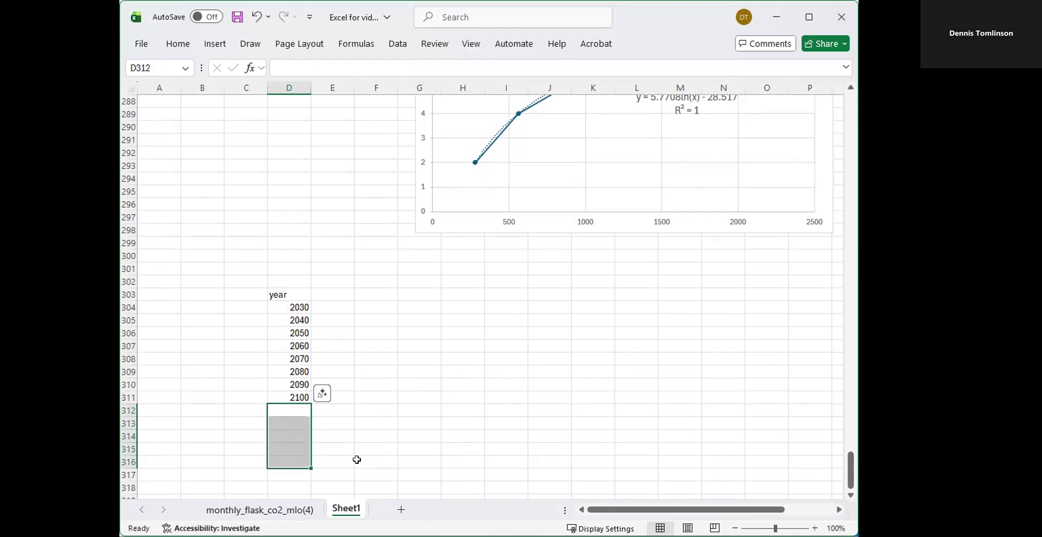
pyautogui.click(418, 411)
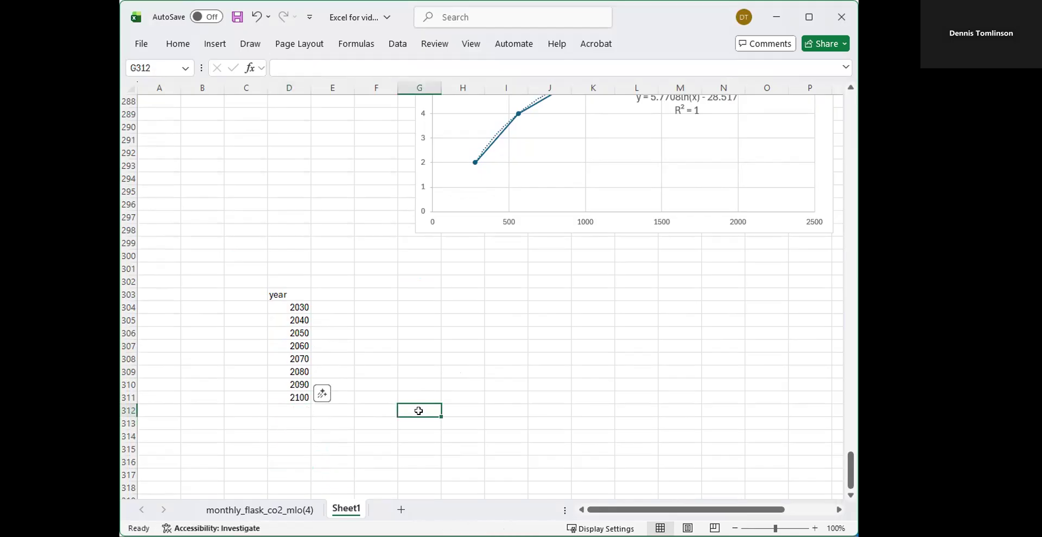
# Enter the header "CO2" in cell E303, beside the year header
pyautogui.click(335, 292)
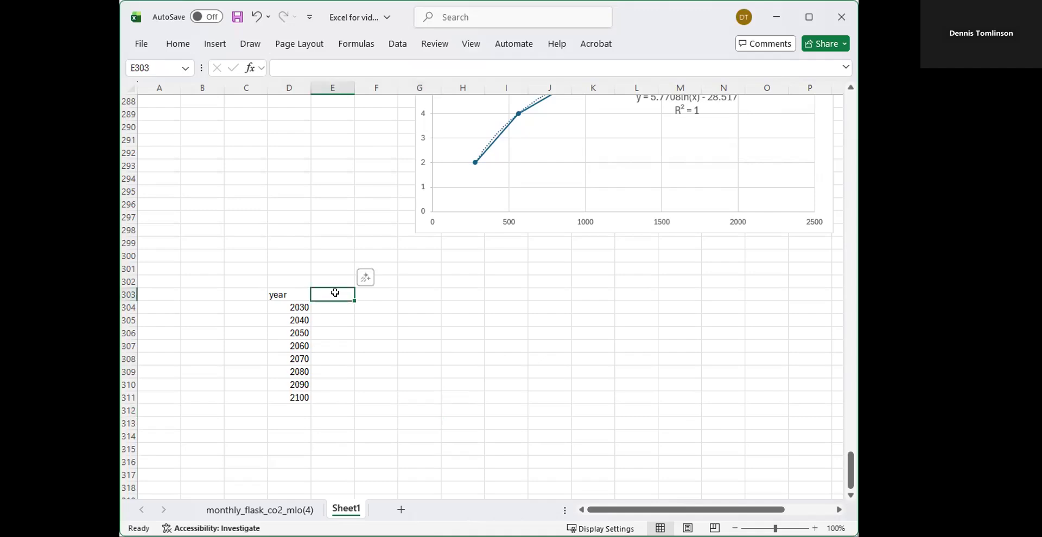
pyautogui.write('CO')
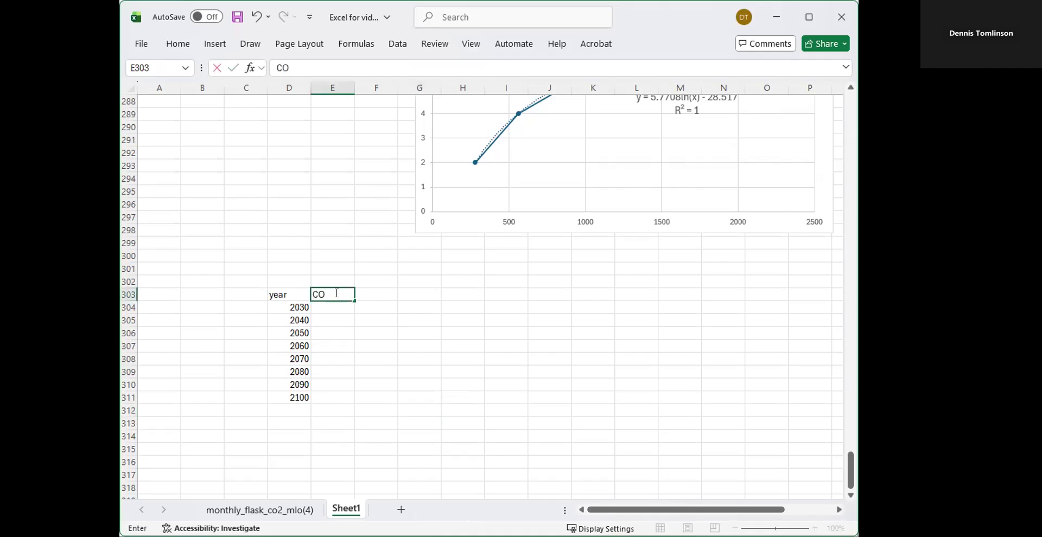
pyautogui.write('2')
pyautogui.press('Return')
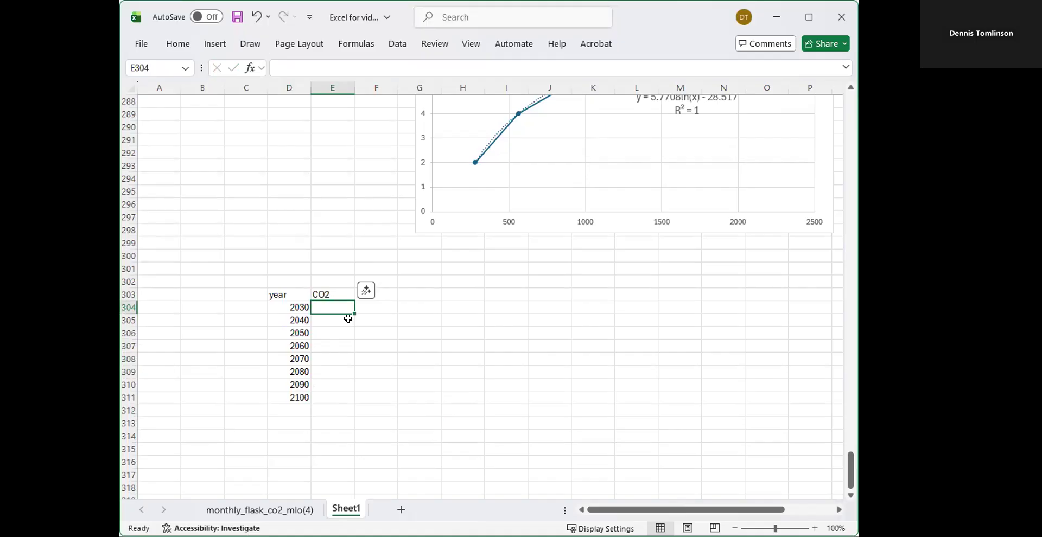
# Enter the exponential trendline formula =0.0033*EXP(0.0058*D304) in cell E304 to project CO2 for 2030
pyautogui.write('=')
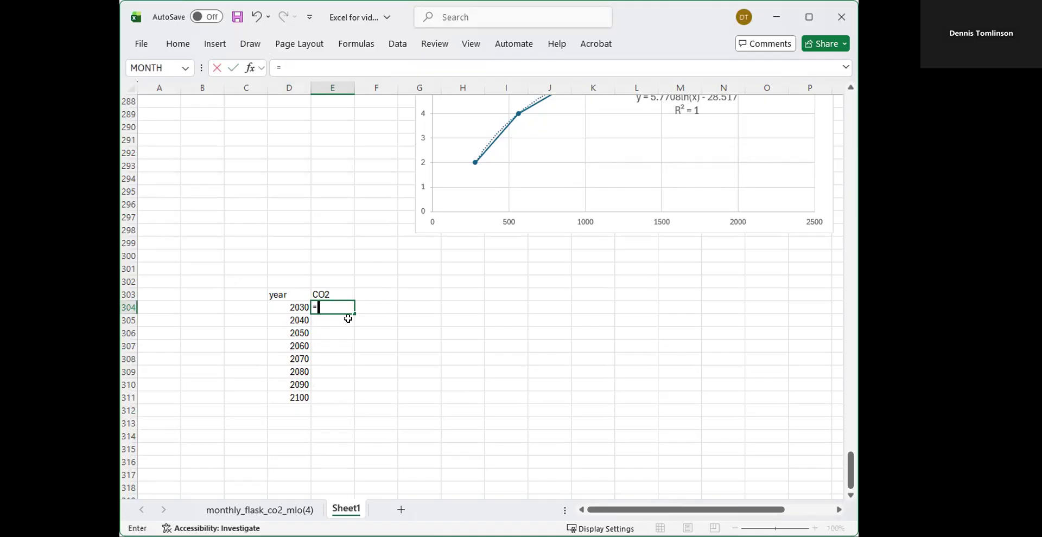
pyautogui.write('0.0033*')
pyautogui.write('ex')
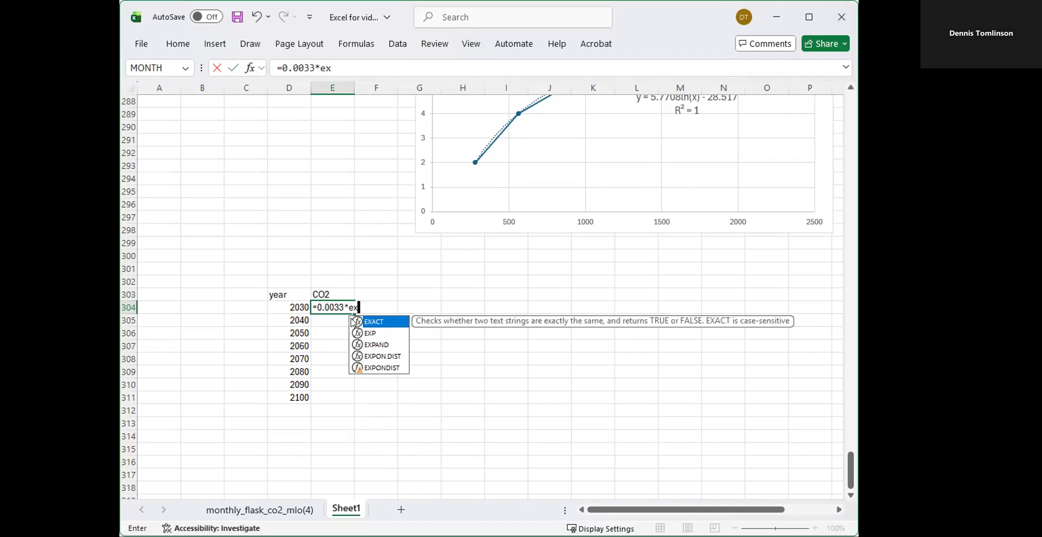
pyautogui.write('p')
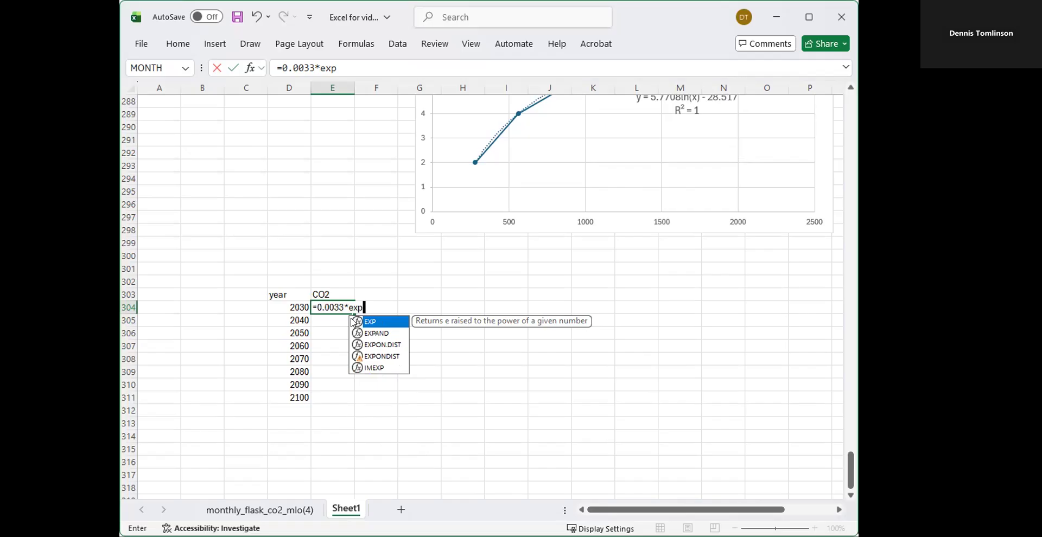
pyautogui.write('(')
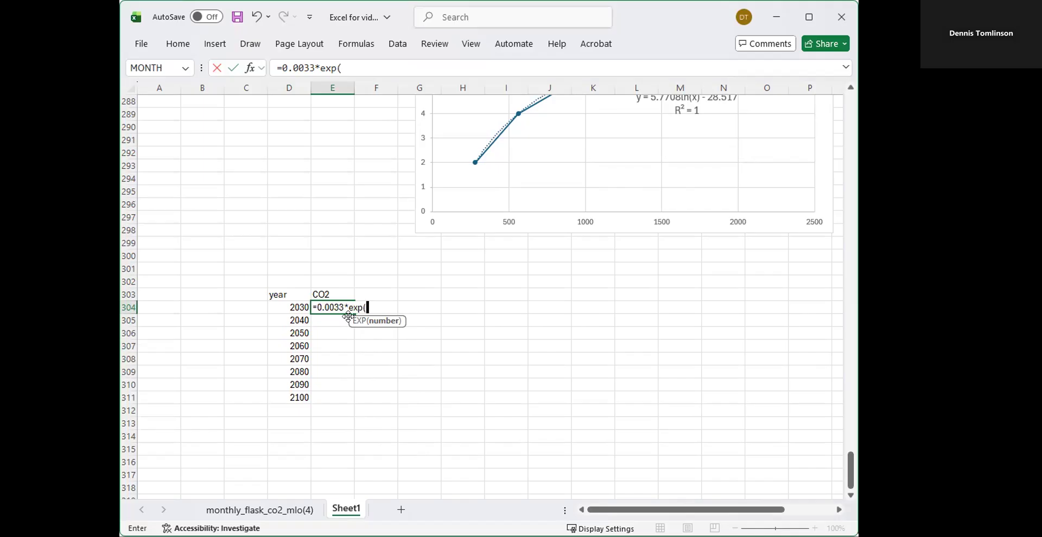
pyautogui.write('0.0058*')
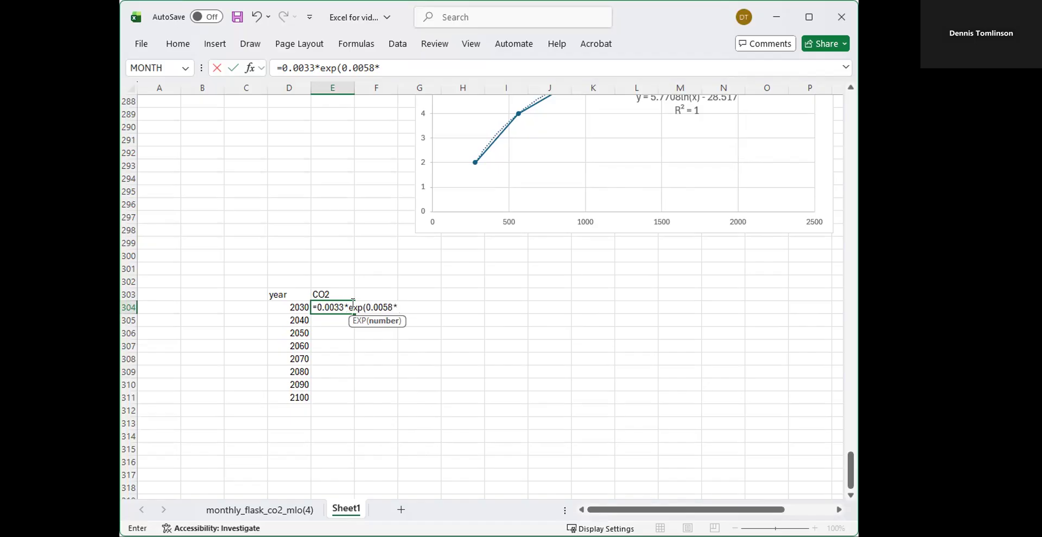
pyautogui.click(298, 304)
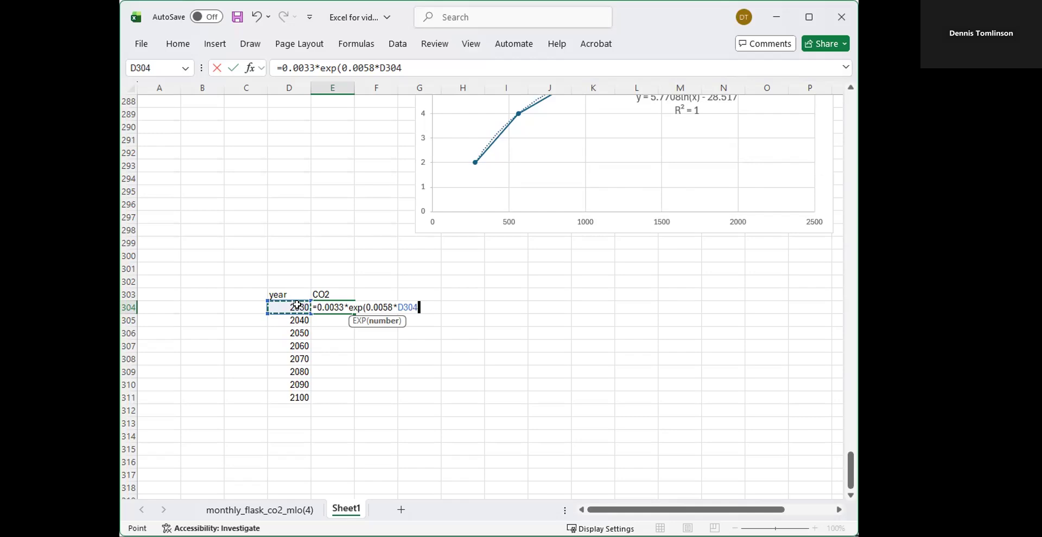
pyautogui.write(')')
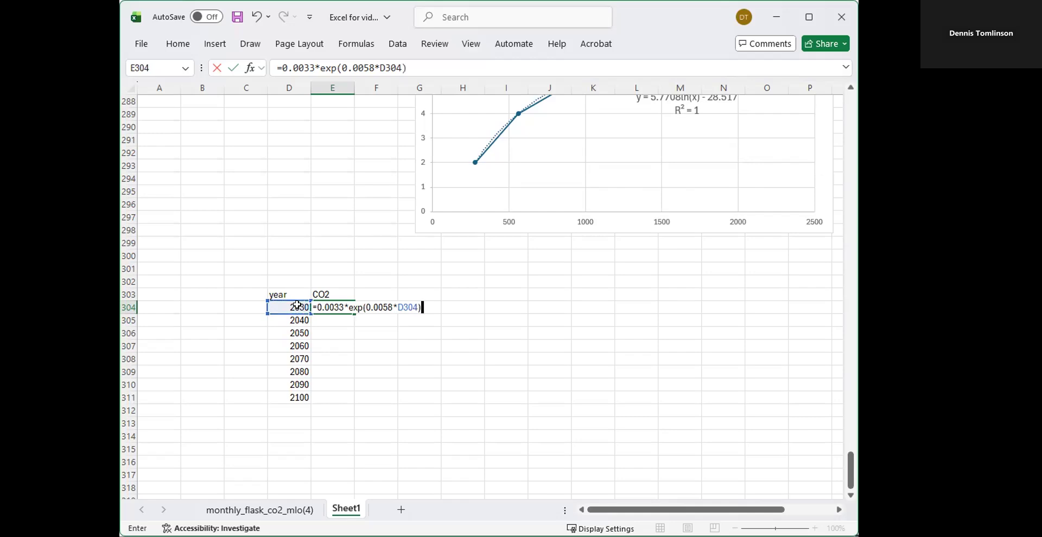
pyautogui.press('Return')
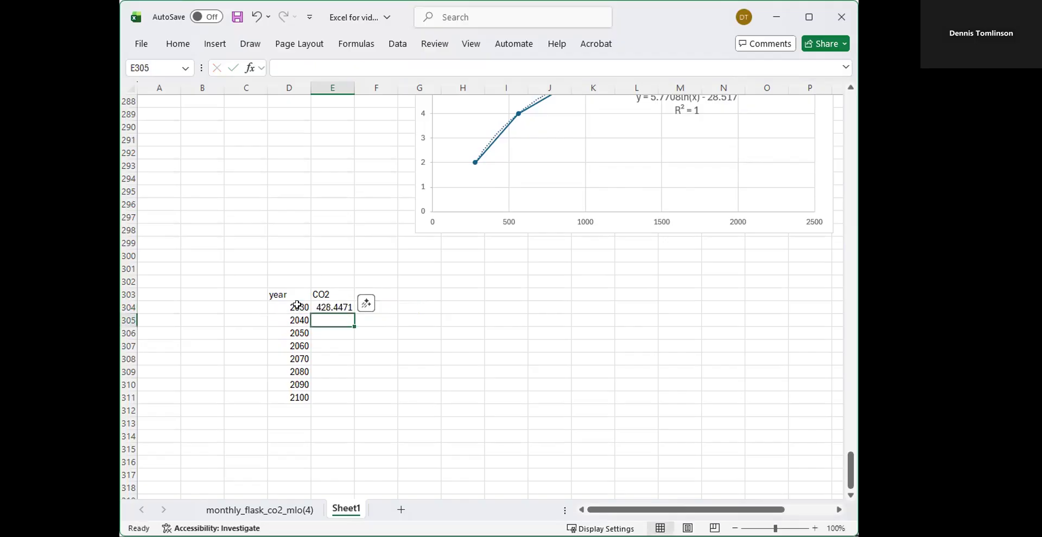
# Copy the CO2 projection formula from E304 into cells E305 through E311 for the years 2040 to 2100
pyautogui.click(333, 308)
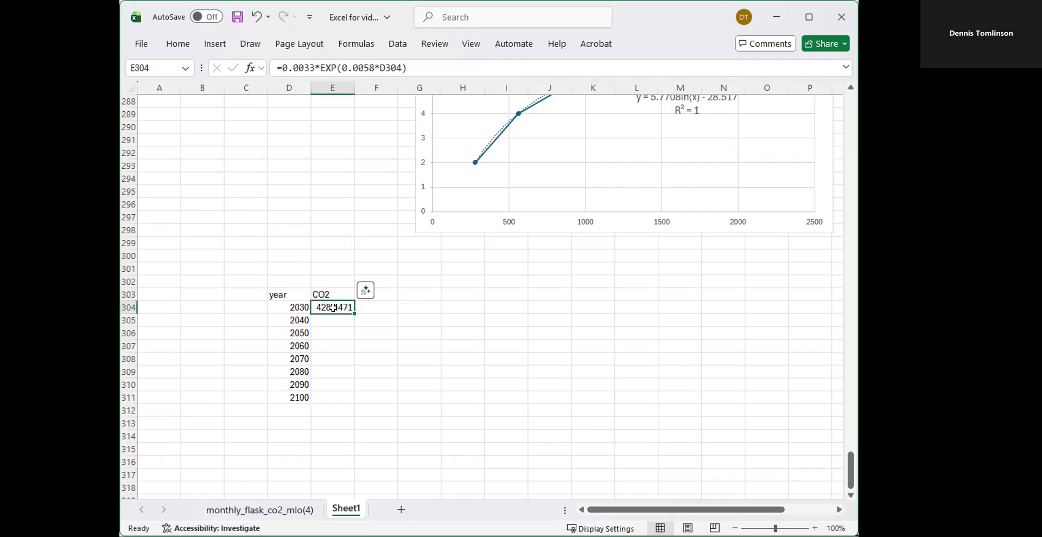
pyautogui.hotkey('ctrl', 'c')
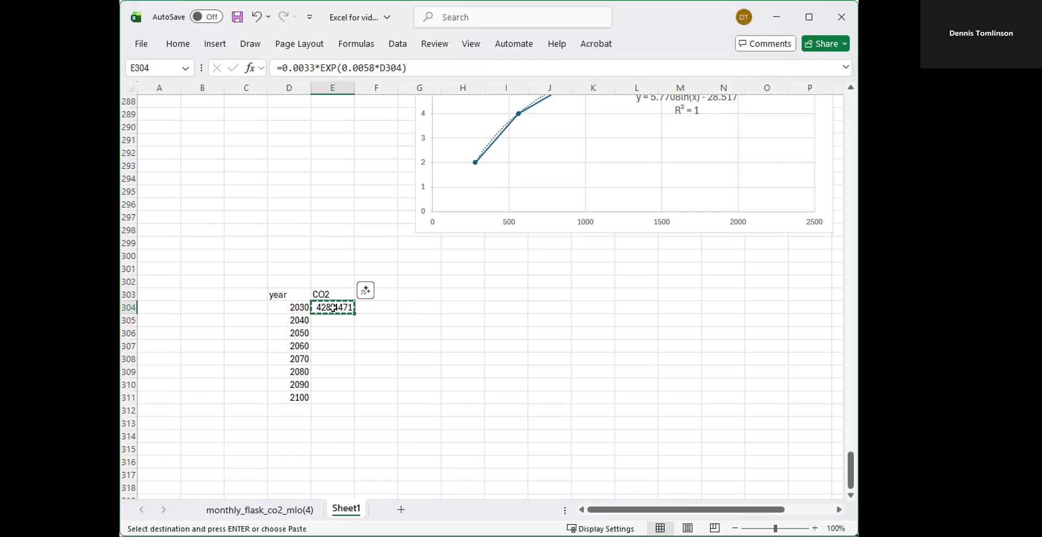
pyautogui.moveTo(329, 320); pyautogui.dragTo(325, 392)
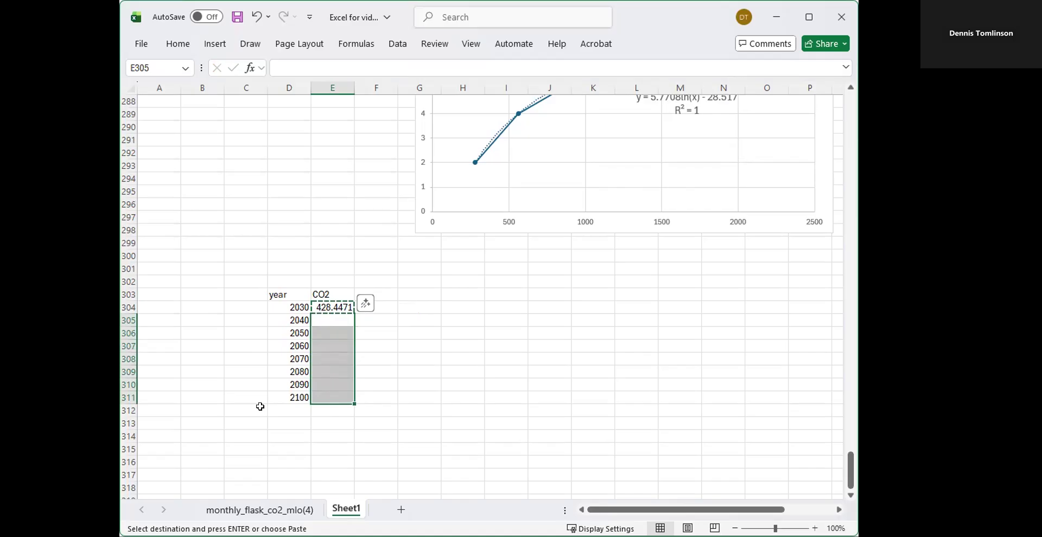
pyautogui.hotkey('ctrl', 'v')
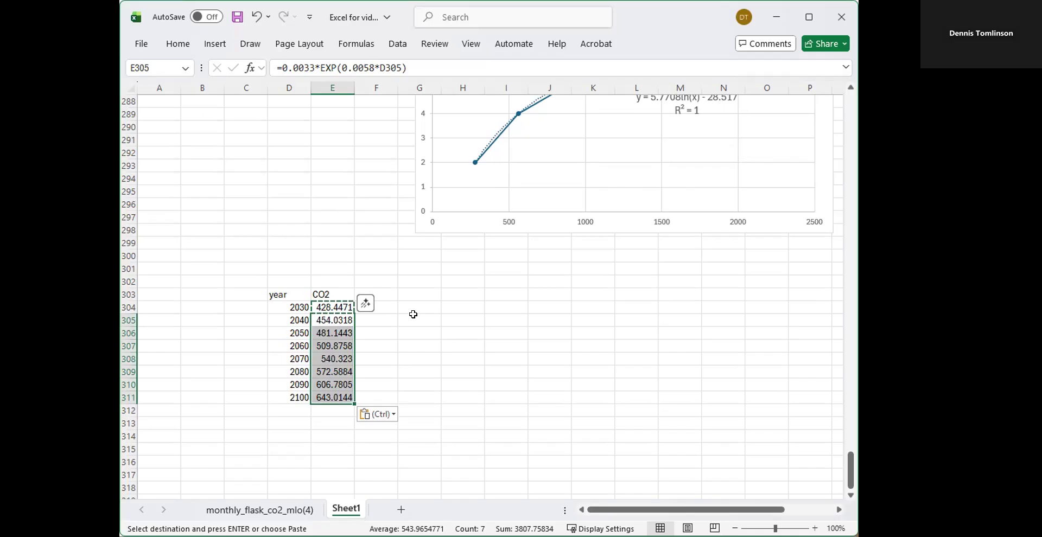
# Widen the workbook window and delete the old logarithmic trendline with its equation from the Temp Rise chart
pyautogui.click(379, 292)
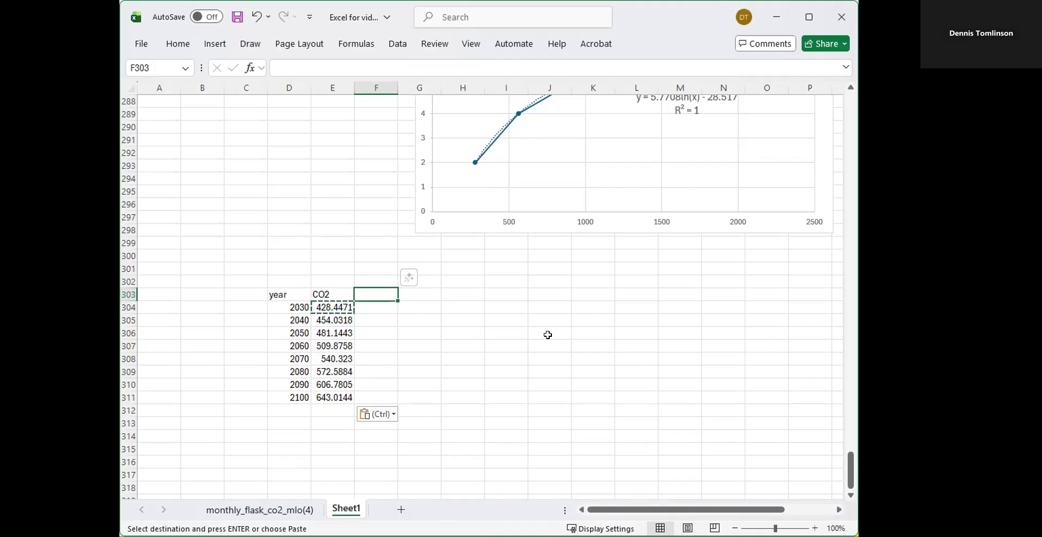
pyautogui.scroll(4, 549, 335)
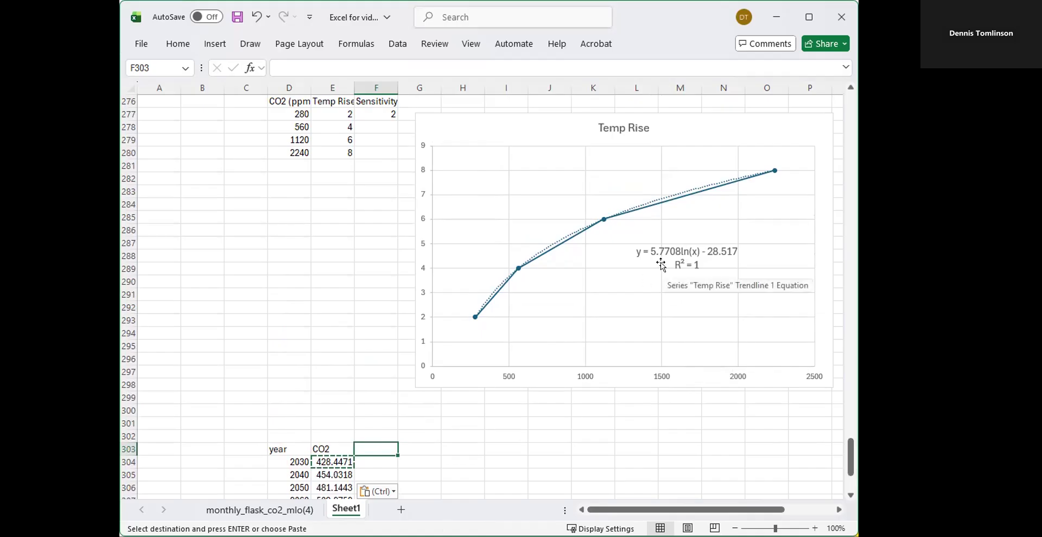
pyautogui.click(667, 201)
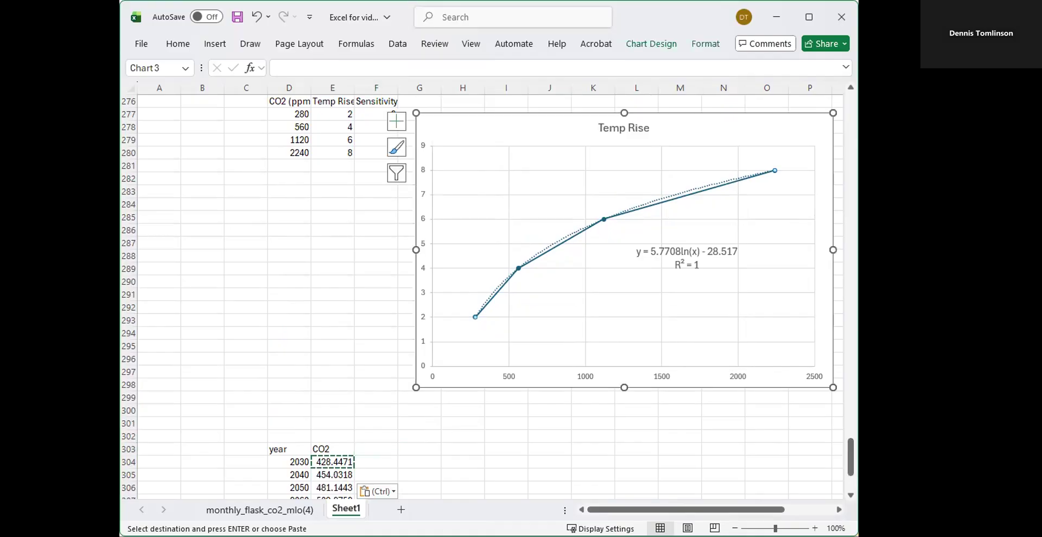
pyautogui.moveTo(858, 284); pyautogui.dragTo(1005, 283)
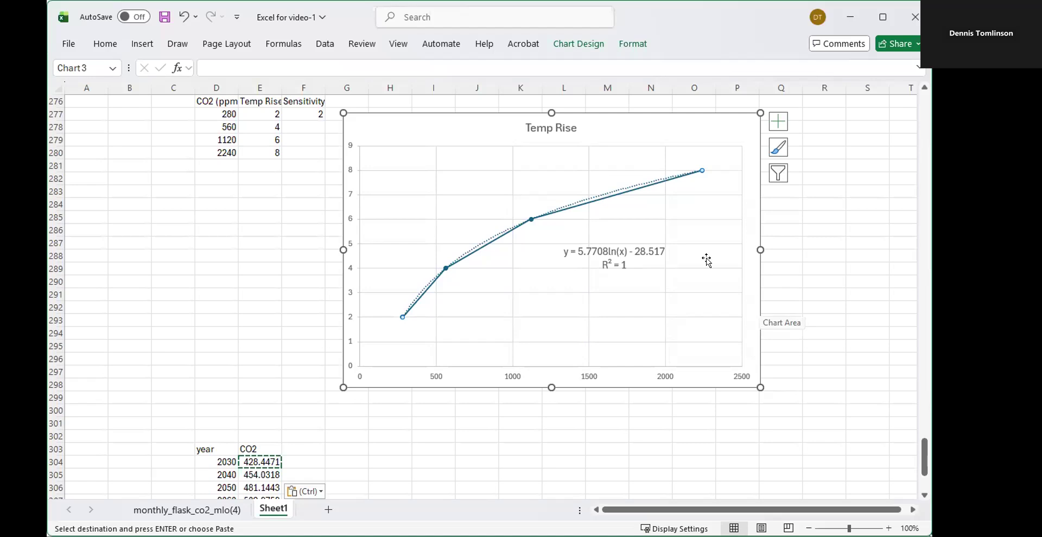
pyautogui.click(597, 196)
pyautogui.press('Delete')
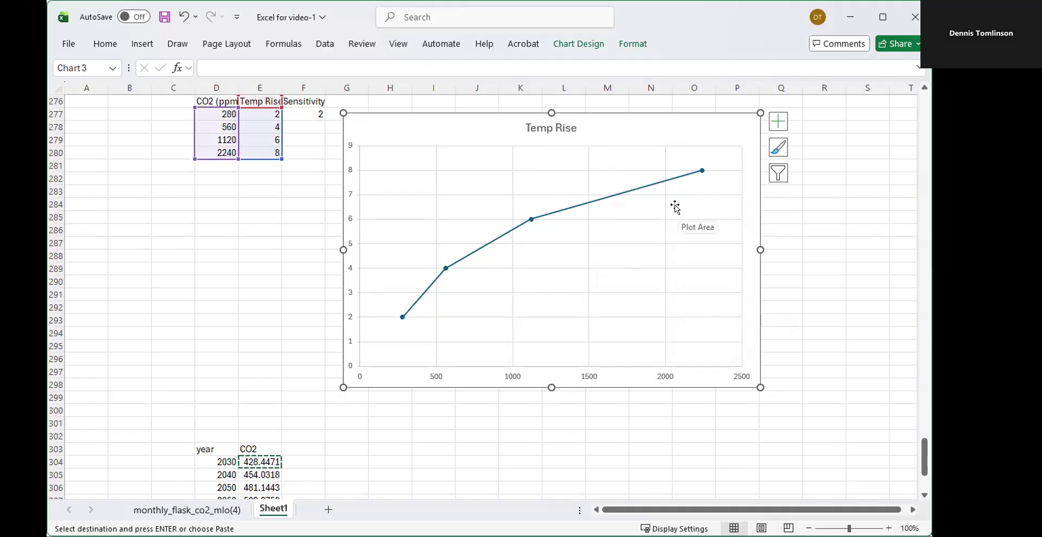
# Add a new trendline to the Temp Rise chart and set its type to Logarithmic
pyautogui.click(310, 114)
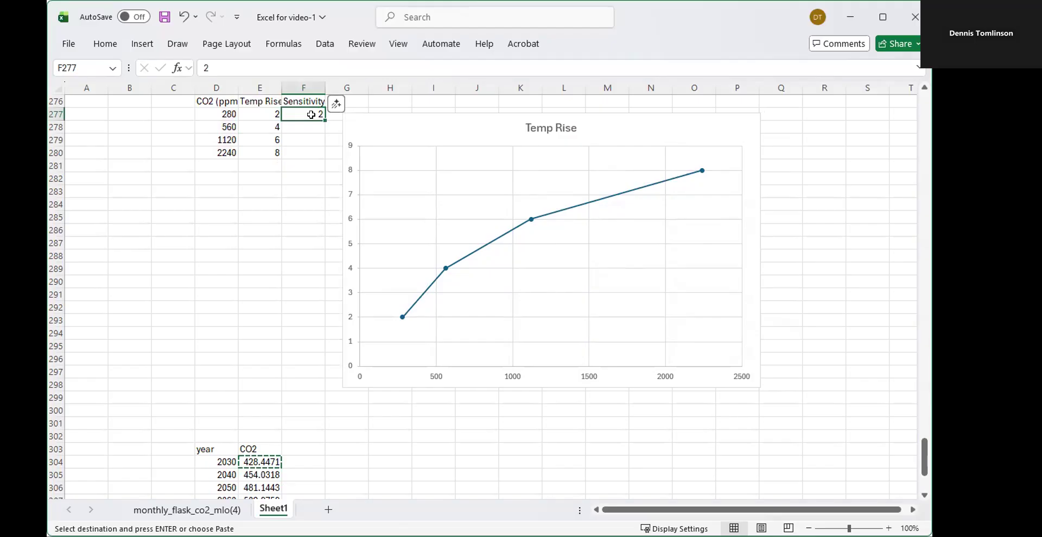
pyautogui.click(596, 154)
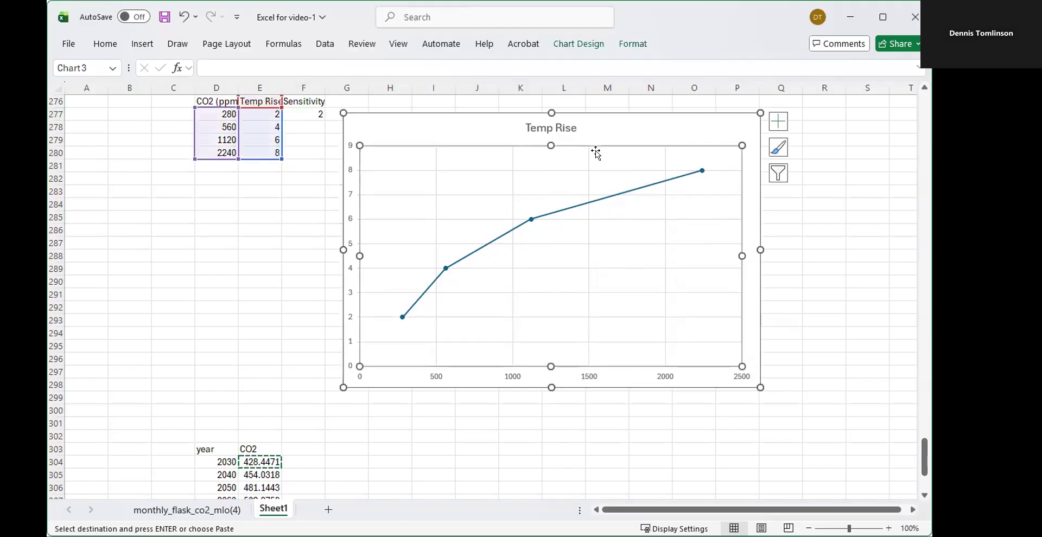
pyautogui.click(779, 126)
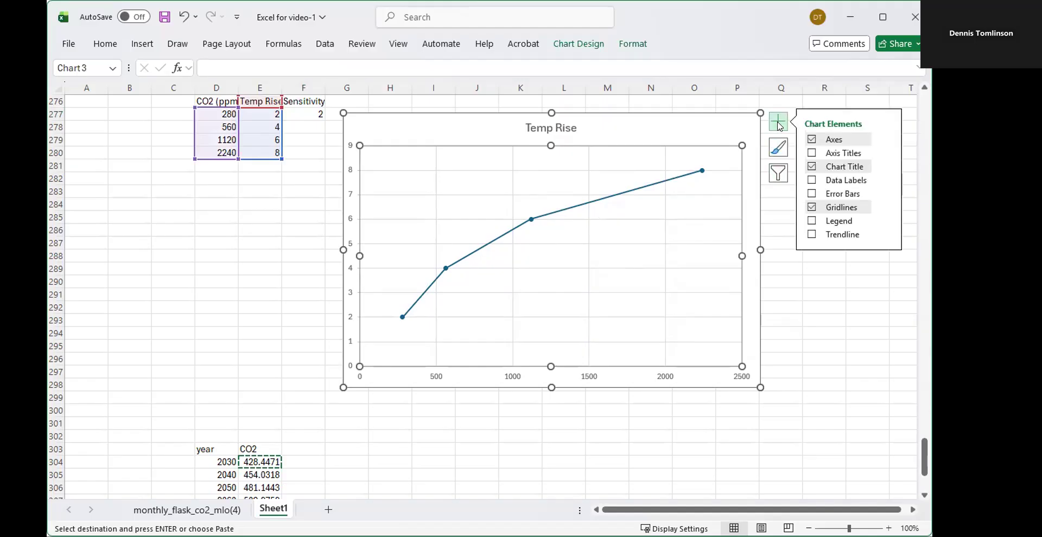
pyautogui.click(887, 236)
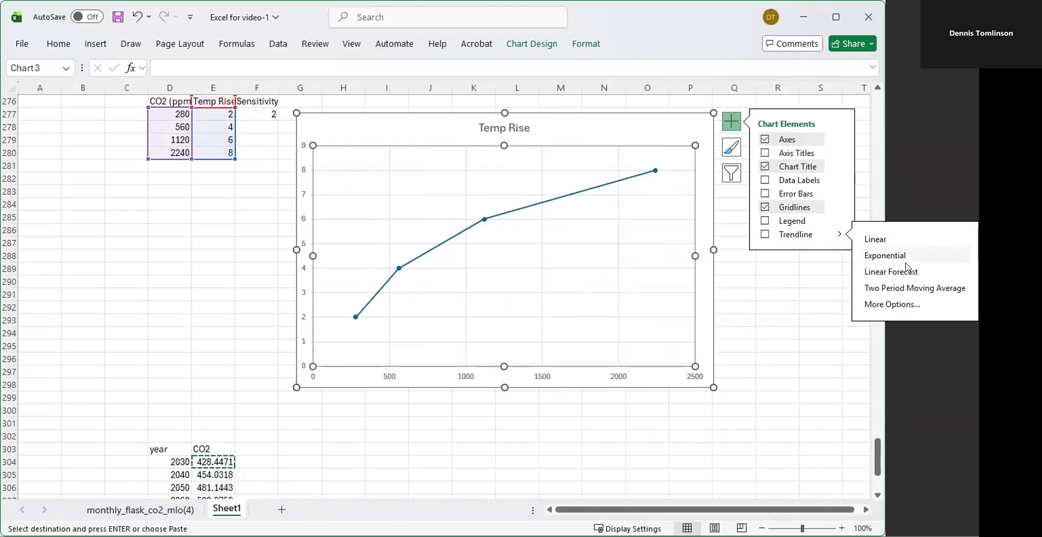
pyautogui.click(891, 303)
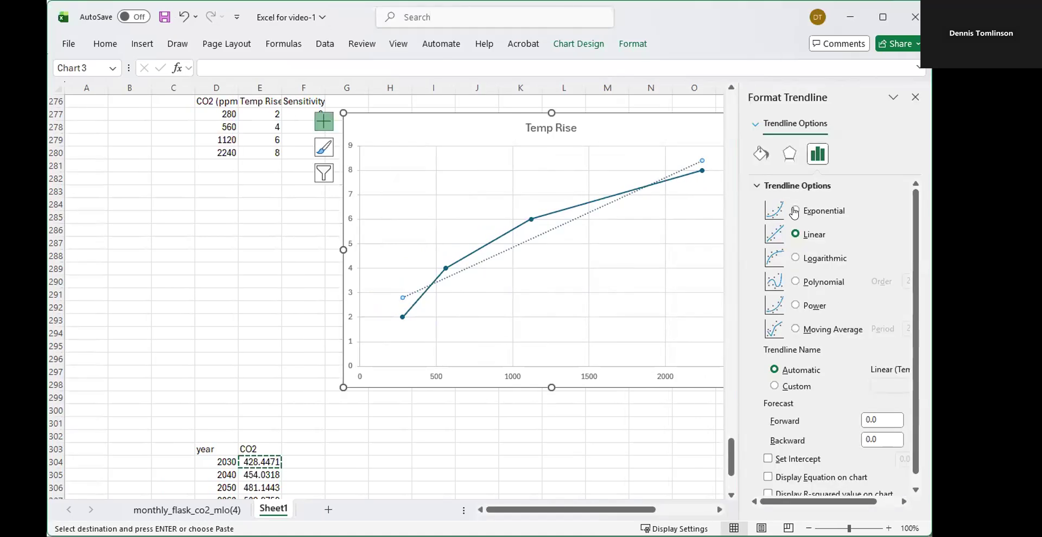
pyautogui.click(795, 212)
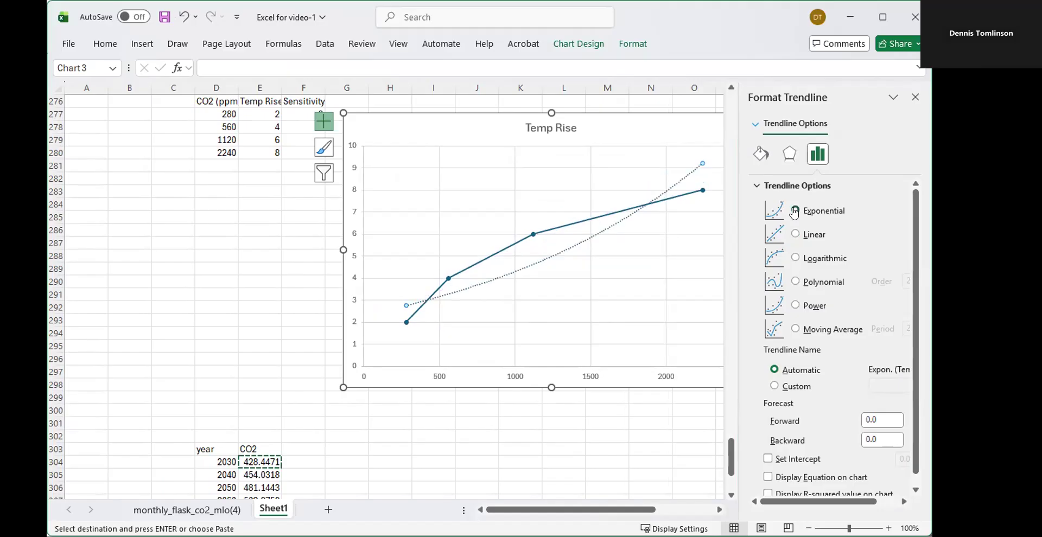
pyautogui.click(794, 258)
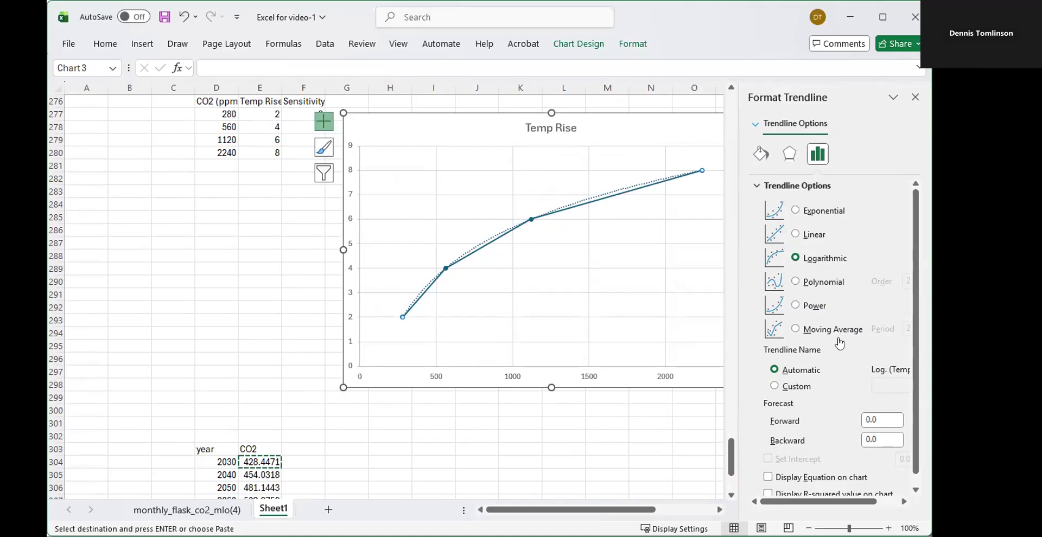
# Display the logarithmic trendline's equation on the Temp Rise chart and move the label into clear space above the curve
pyautogui.scroll(-1, 835, 371)
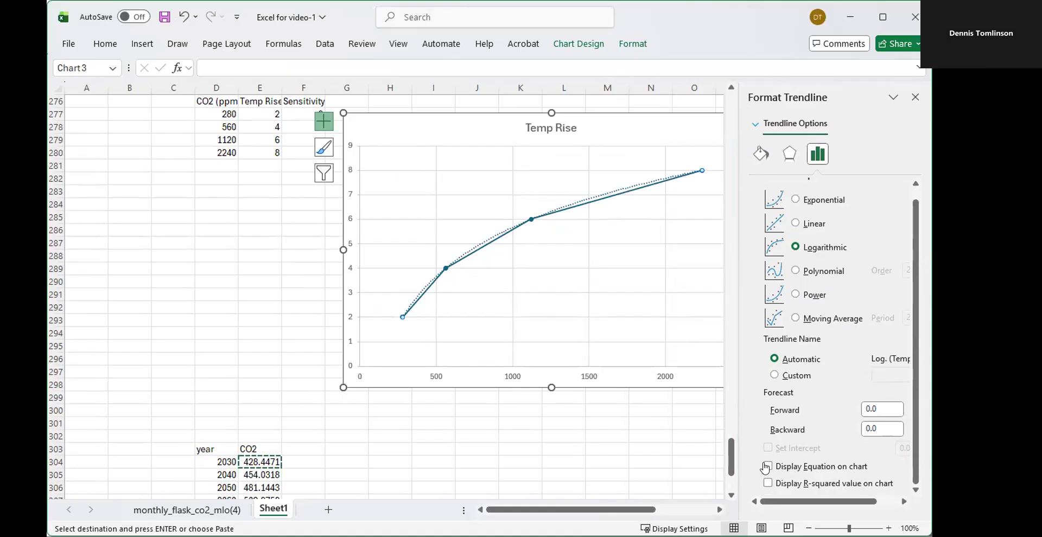
pyautogui.click(767, 467)
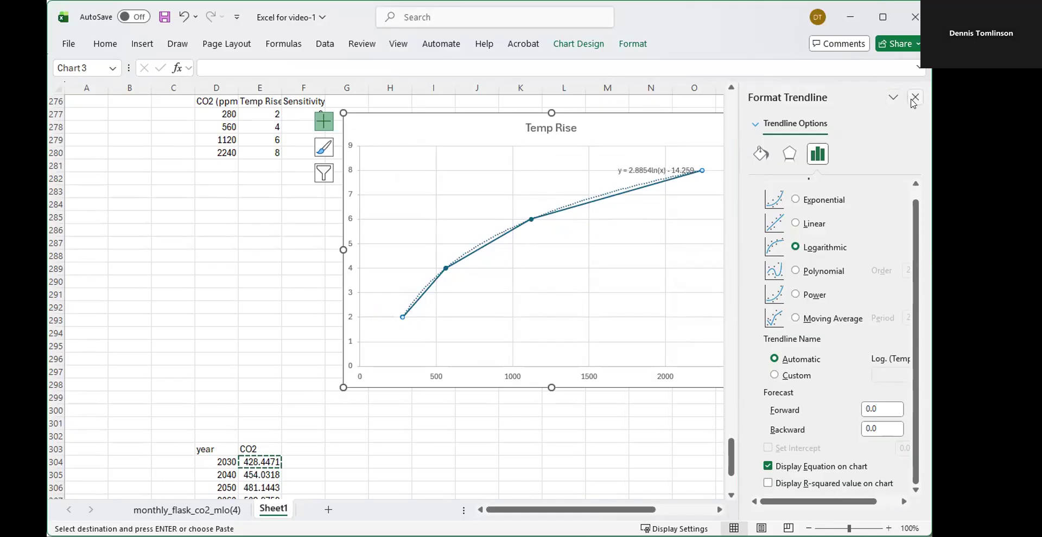
pyautogui.click(914, 101)
pyautogui.click(610, 172)
pyautogui.moveTo(610, 172); pyautogui.dragTo(508, 179)
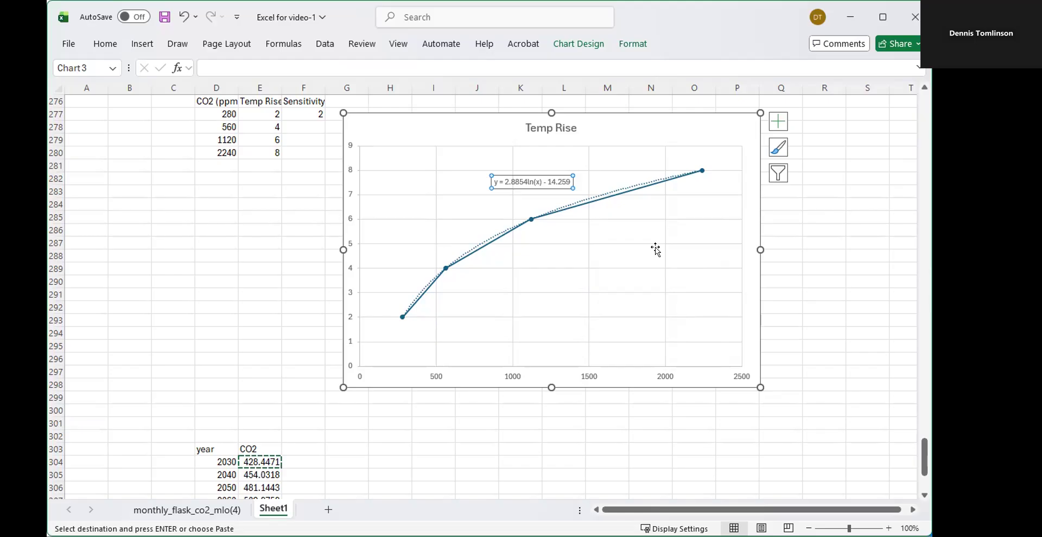
# Enter the header "2C" in cell F303, beside the CO2 header
pyautogui.scroll(-3, 656, 250)
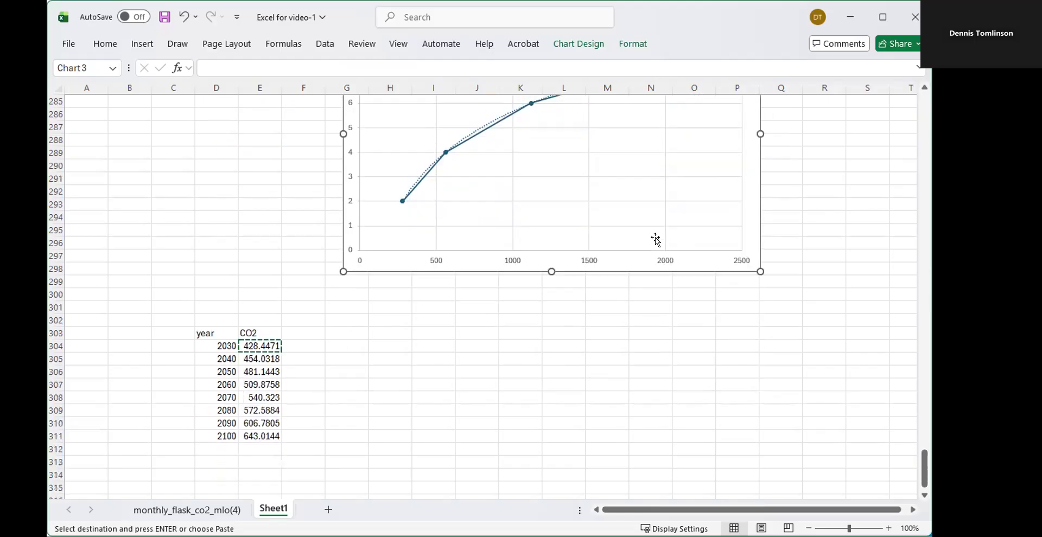
pyautogui.click(300, 337)
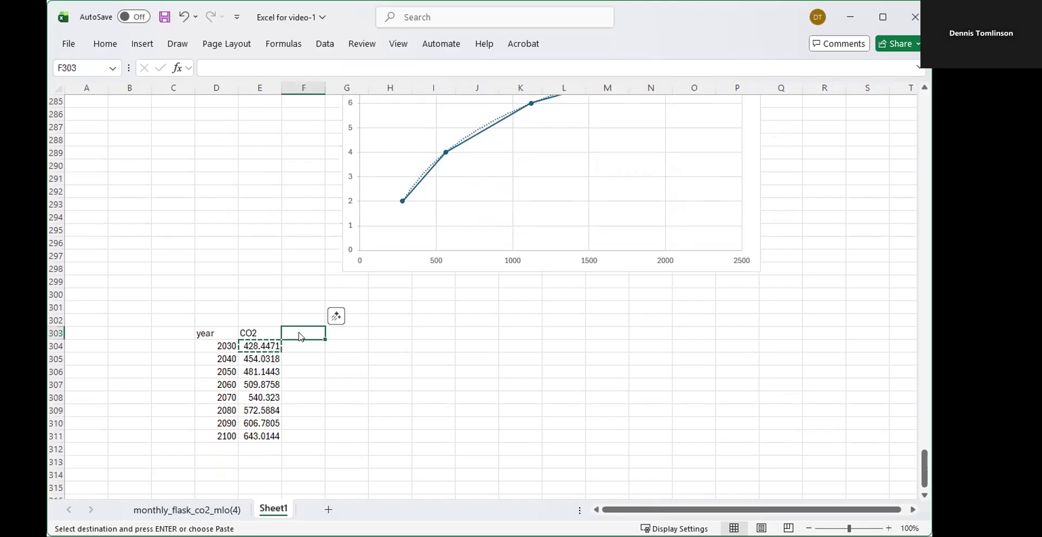
pyautogui.write('2C')
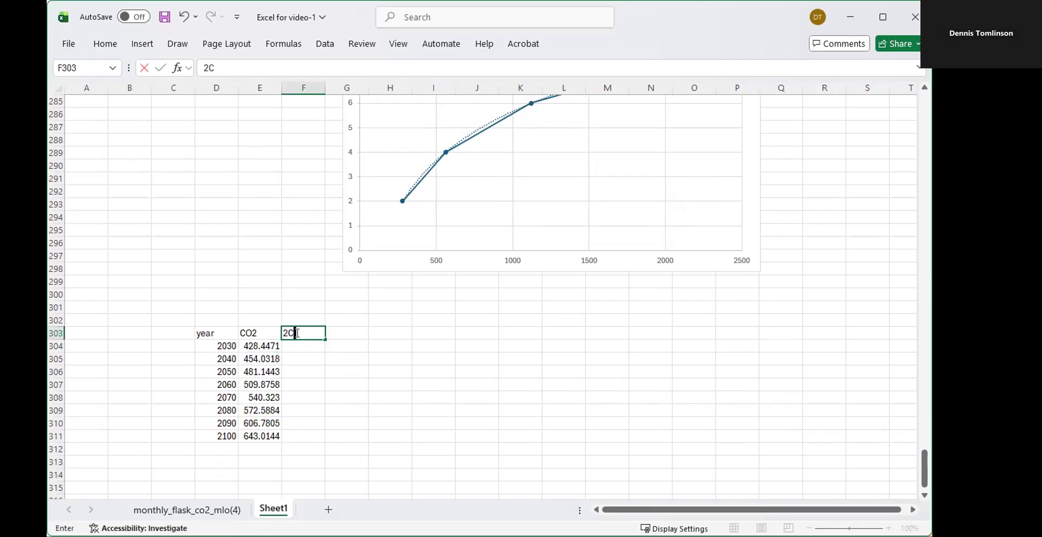
pyautogui.press('Return')
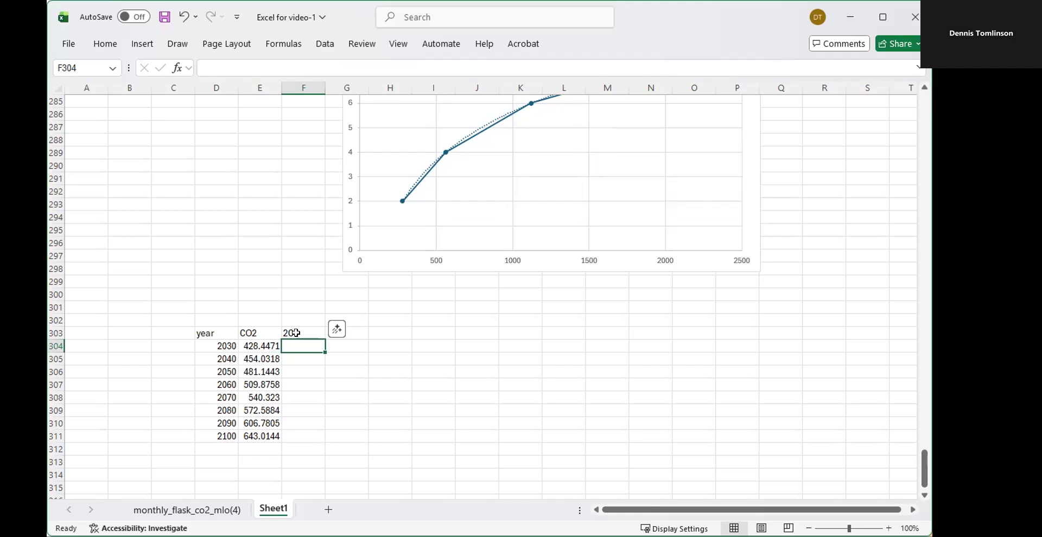
# Enter the logarithmic trendline formula =2.8854*LN(E304)-14.259 in cell F304 to project the 2030 temperature rise
pyautogui.write('=')
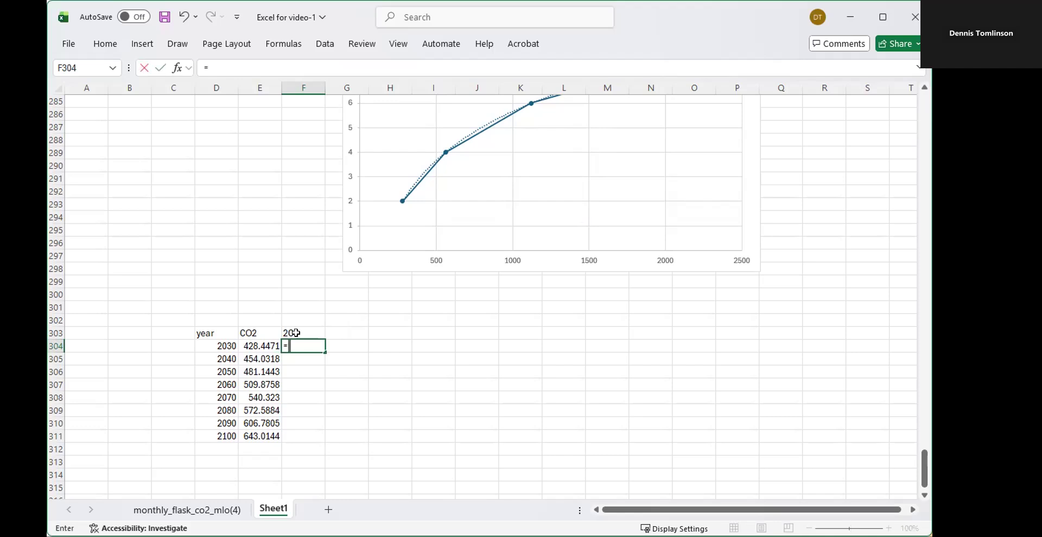
pyautogui.write('2.8854')
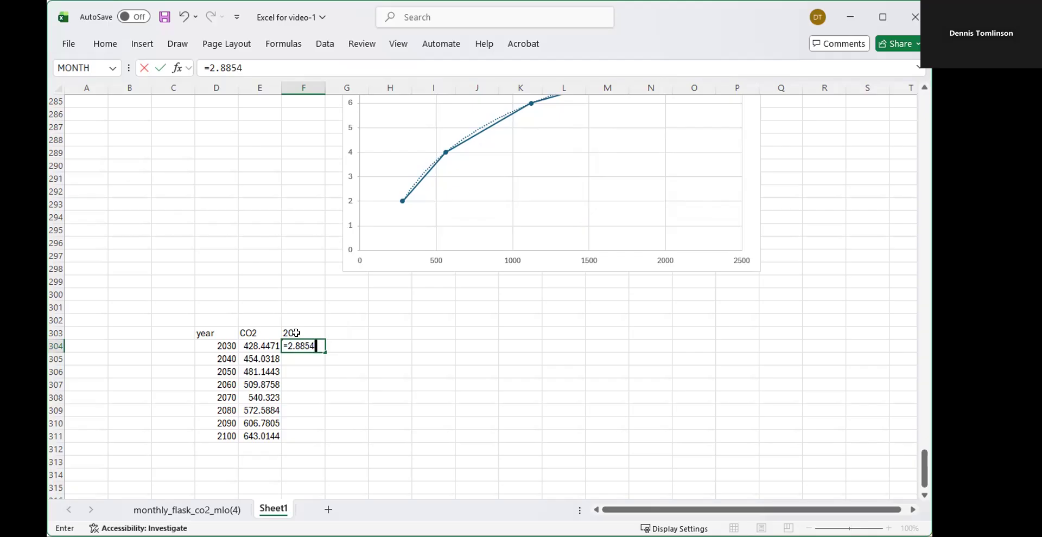
pyautogui.write('*l')
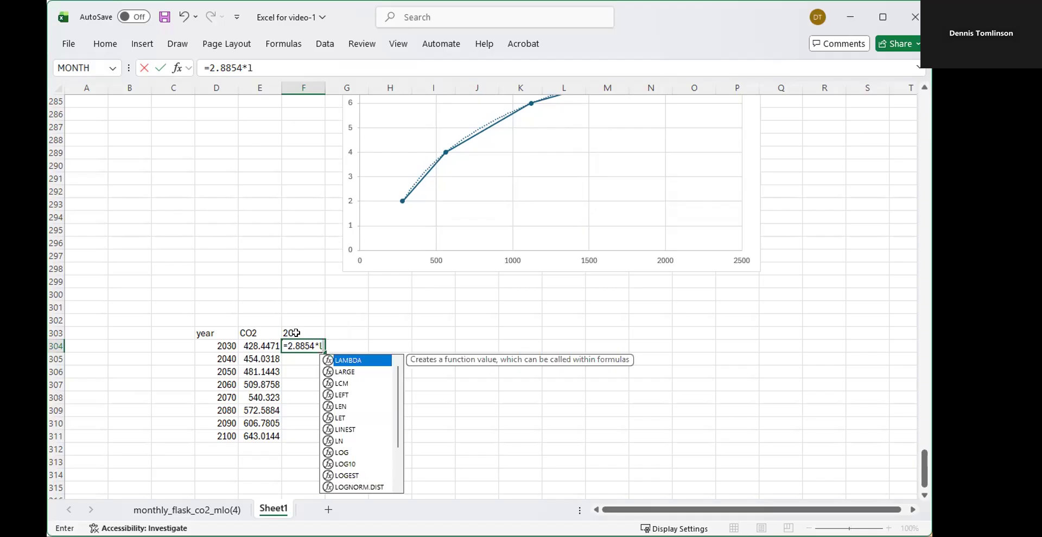
pyautogui.write('n')
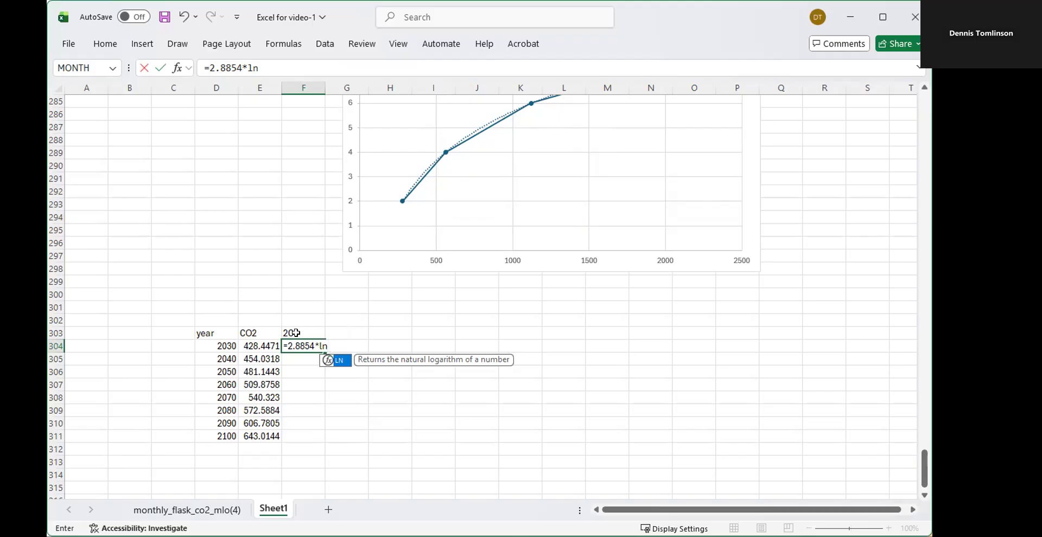
pyautogui.write('(')
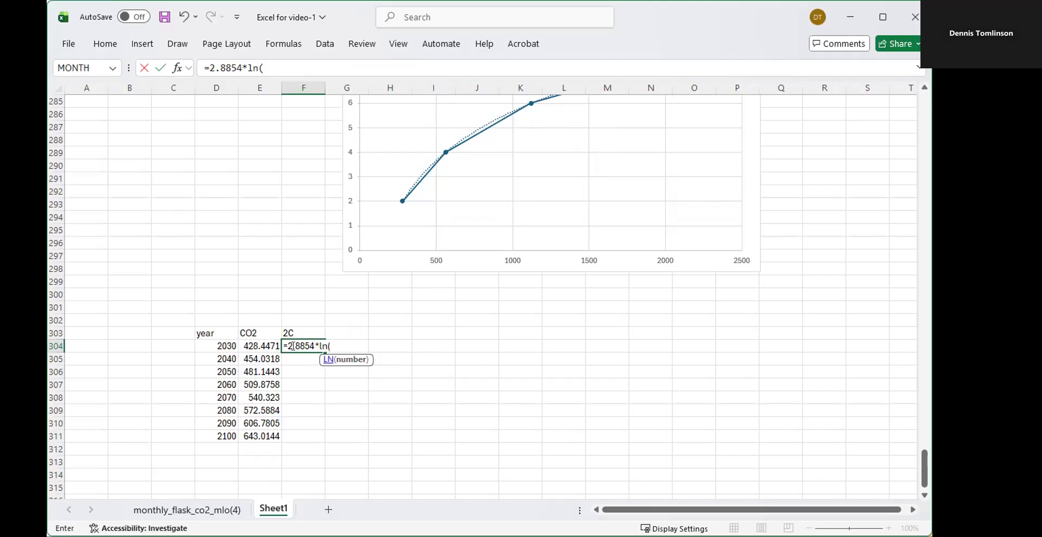
pyautogui.click(260, 345)
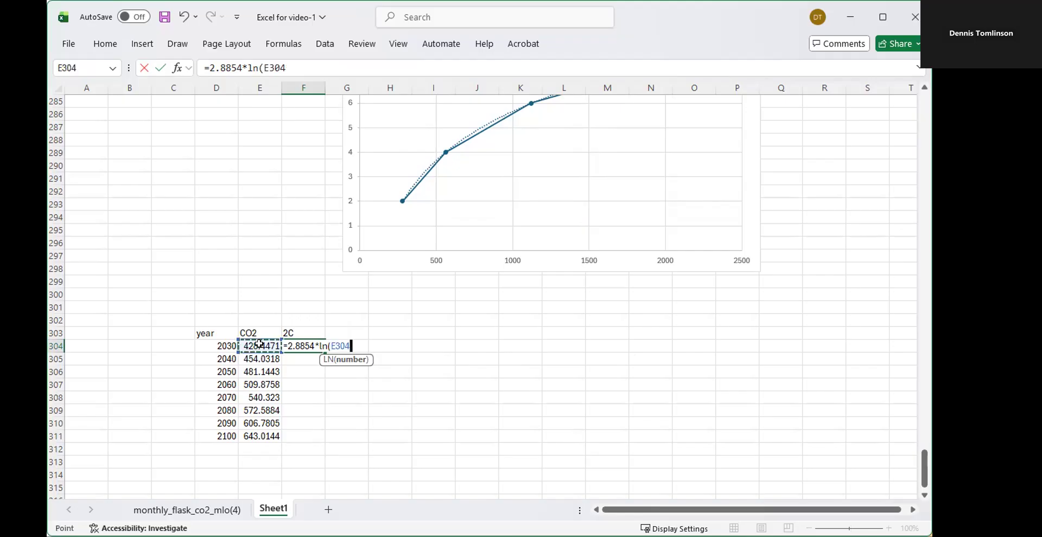
pyautogui.write(')')
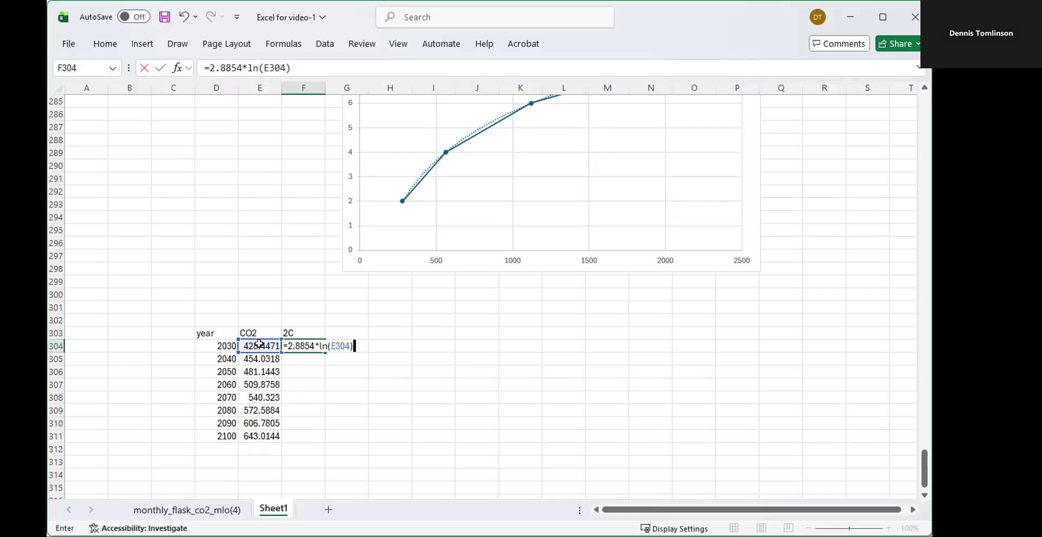
pyautogui.write('-14.259')
pyautogui.press('Return')
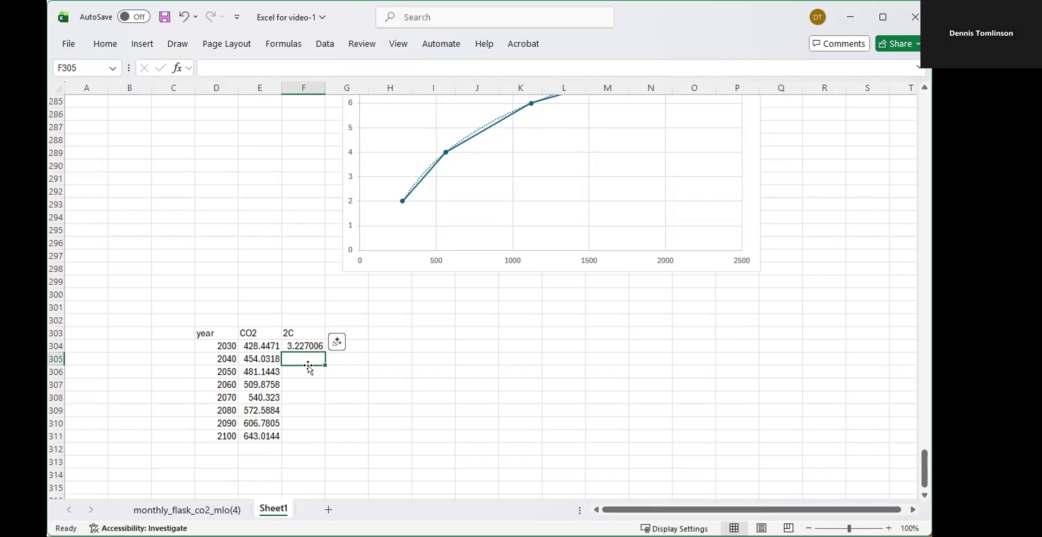
# Copy the temperature rise formula from F304 into cells F305 through F311 for the years 2040 to 2100
pyautogui.click(307, 345)
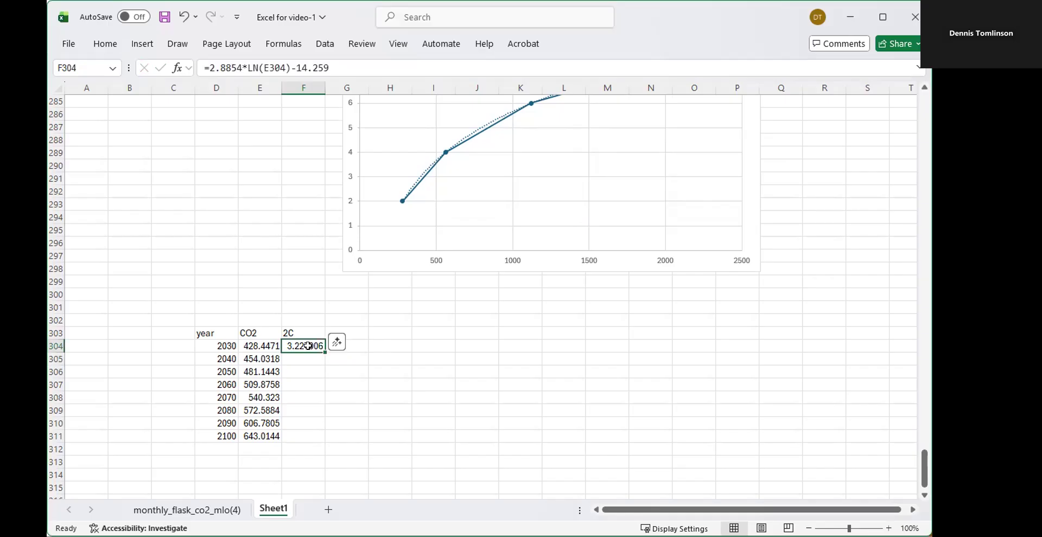
pyautogui.hotkey('ctrl', 'c')
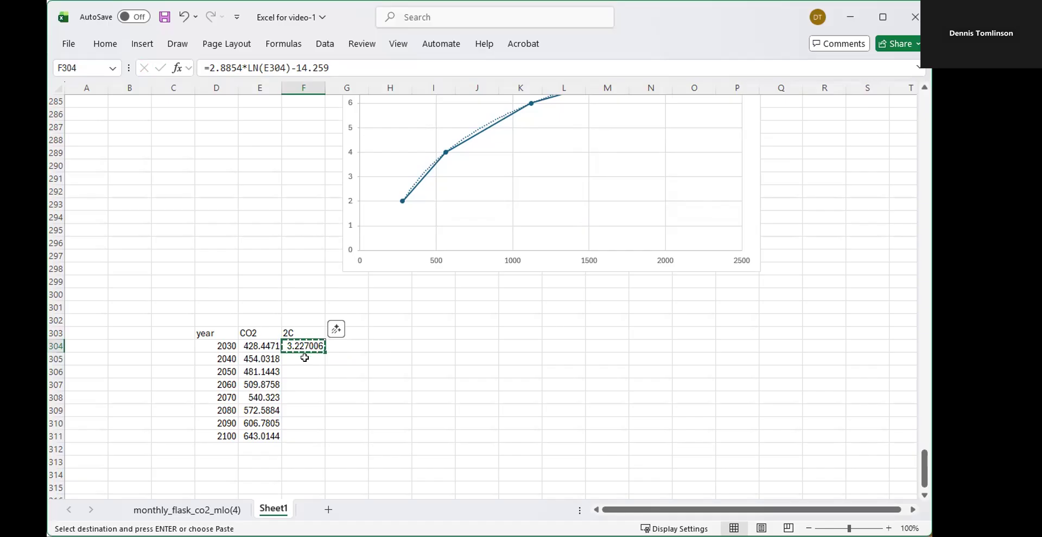
pyautogui.click(305, 358)
pyautogui.moveTo(304, 357); pyautogui.dragTo(303, 432)
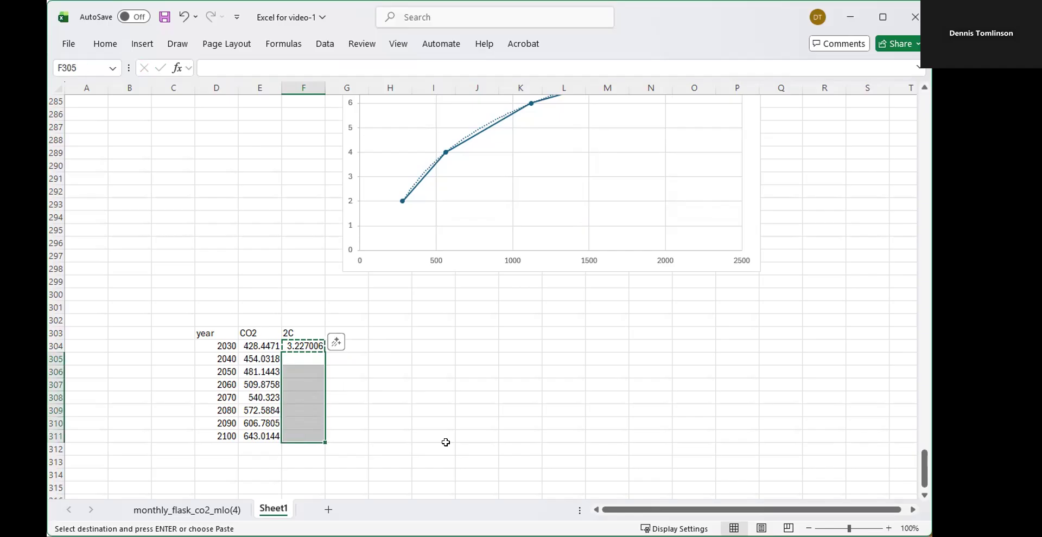
pyautogui.hotkey('ctrl', 'v')
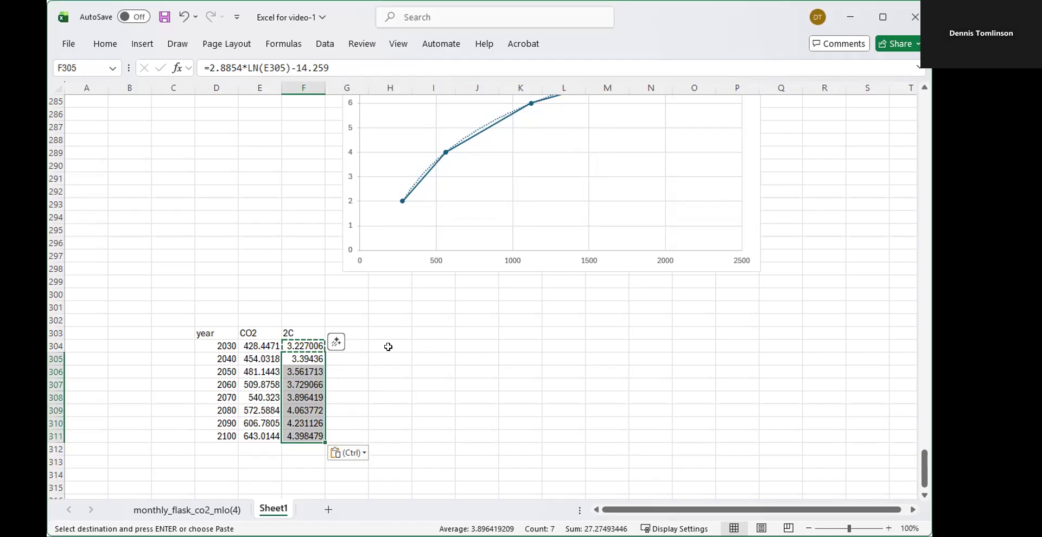
# Set the climate sensitivity in cell F277 to 3 to update the Temp Rise data and the chart's trendline equation
pyautogui.scroll(5, 449, 334)
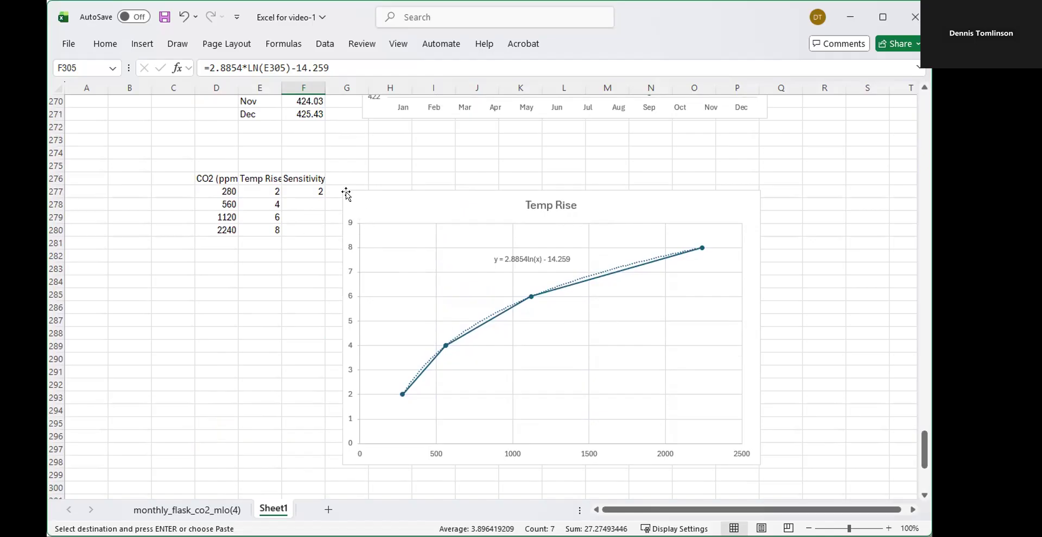
pyautogui.click(306, 190)
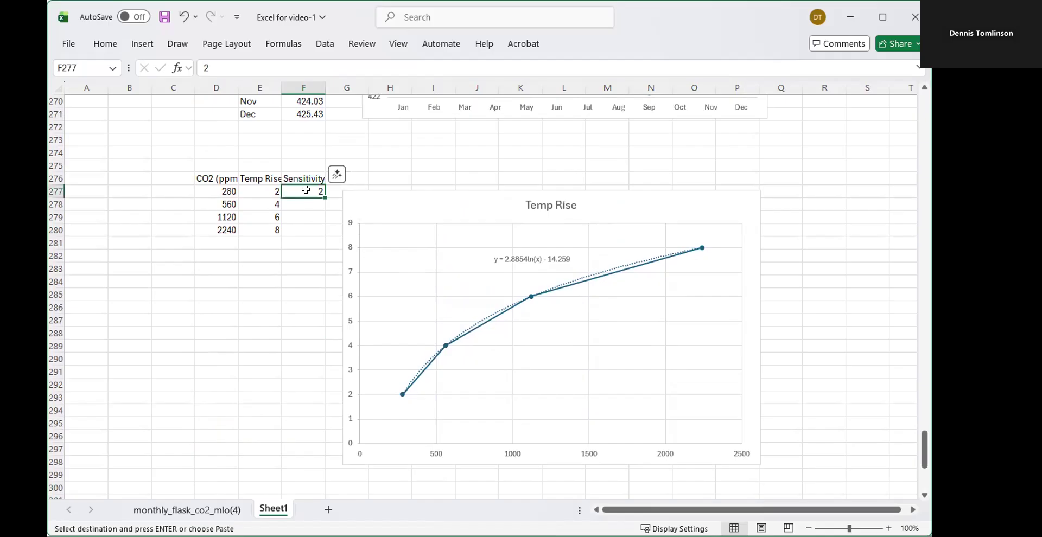
pyautogui.write('3')
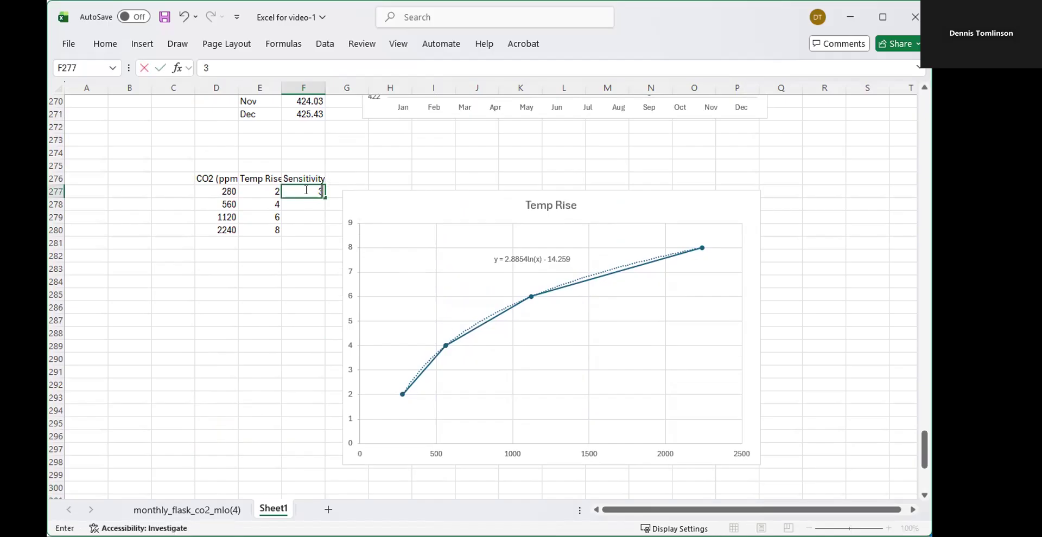
pyautogui.press('Return')
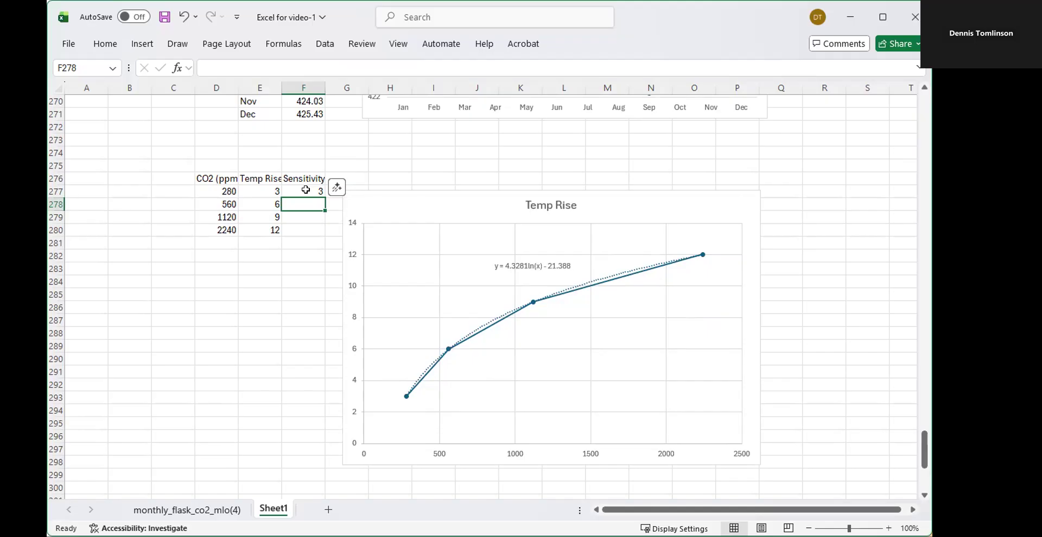
# Enter the header "3C" in cell G303, beside the 2C header of the projection table
pyautogui.scroll(-7, 347, 205)
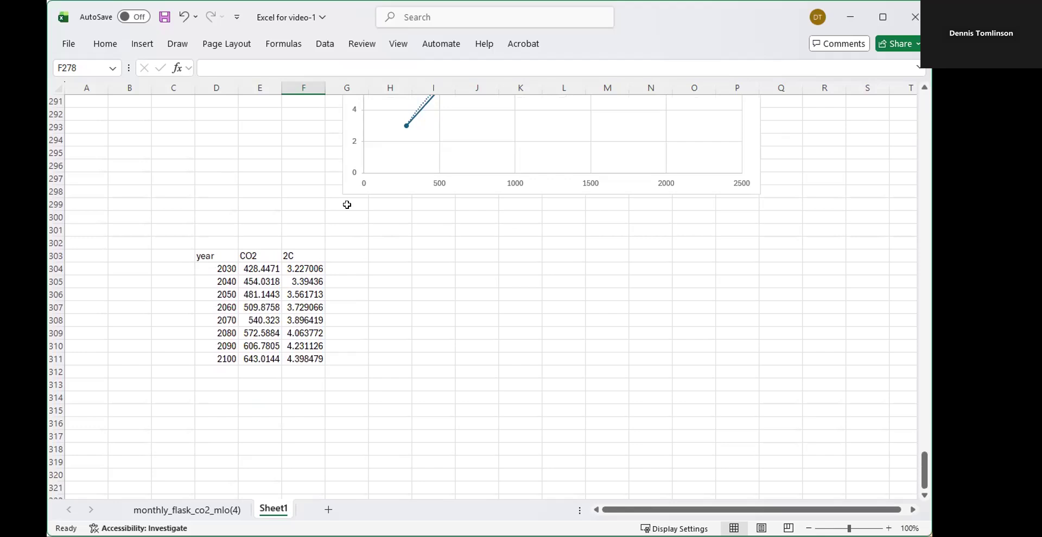
pyautogui.click(345, 256)
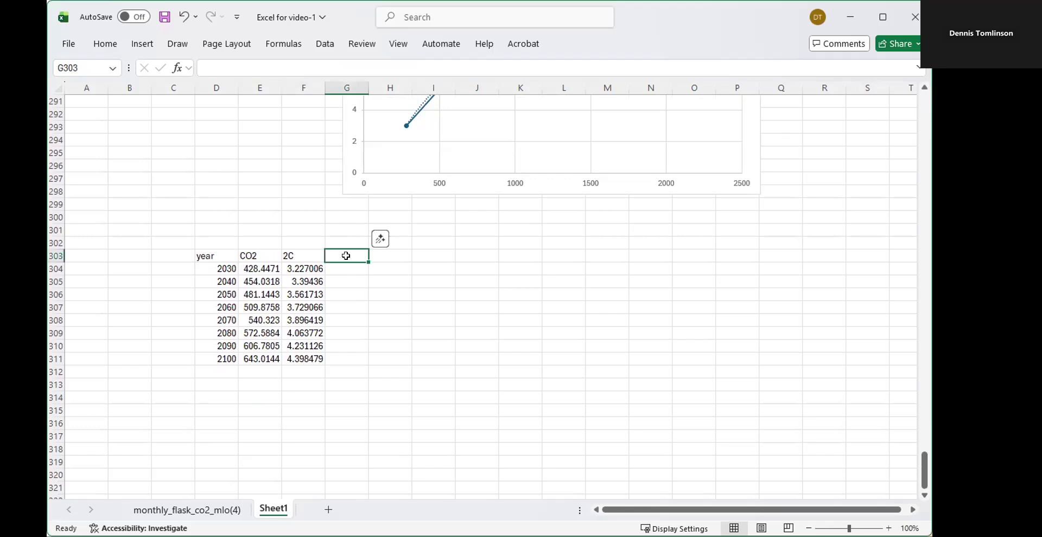
pyautogui.write('3C')
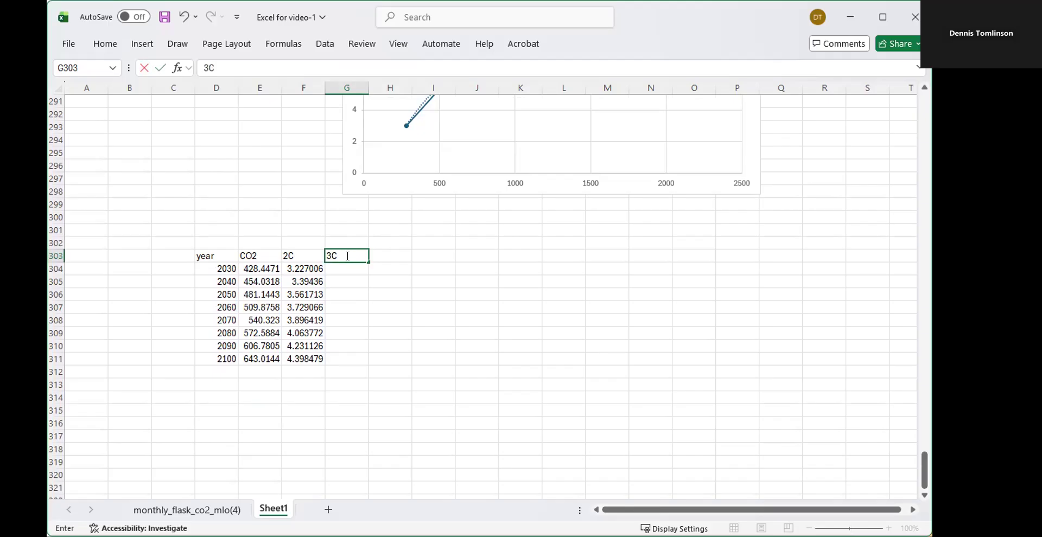
pyautogui.press('Return')
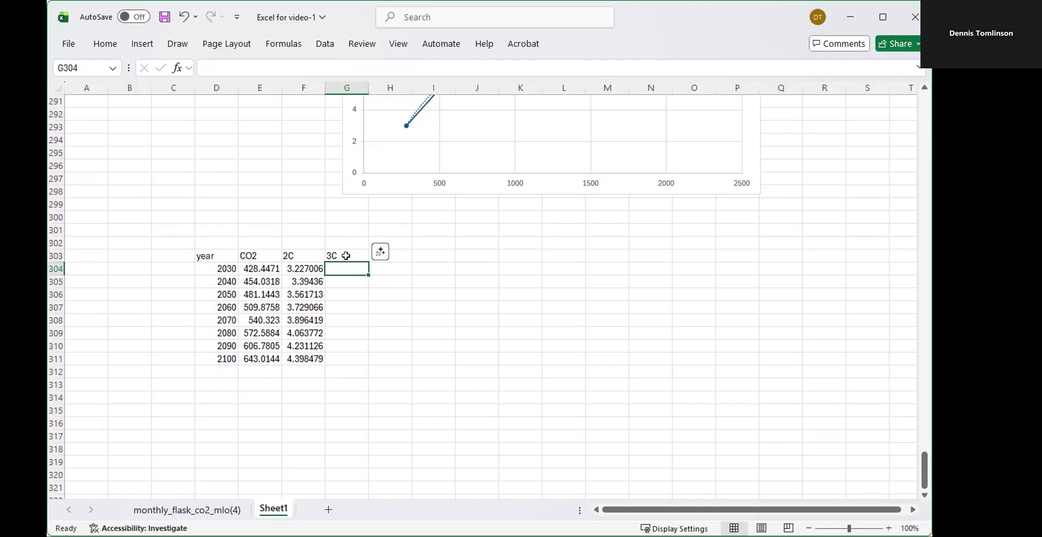
# Enter the trendline formula =4.3281*LN(E304)-21.388 in cell G304 to project the 2030 temperature rise at 3C sensitivity
pyautogui.write('=')
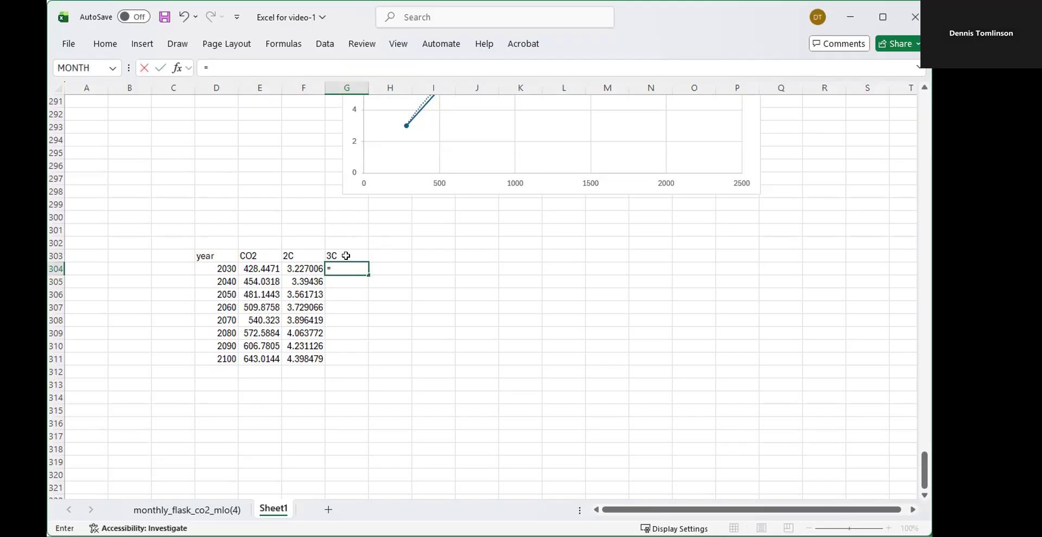
pyautogui.write('4.3281*l')
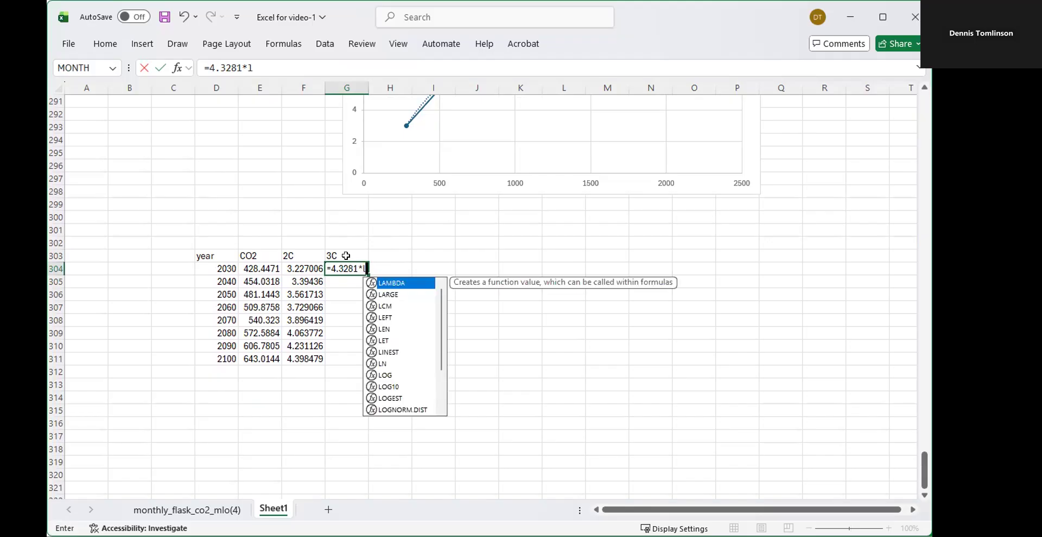
pyautogui.write('n(')
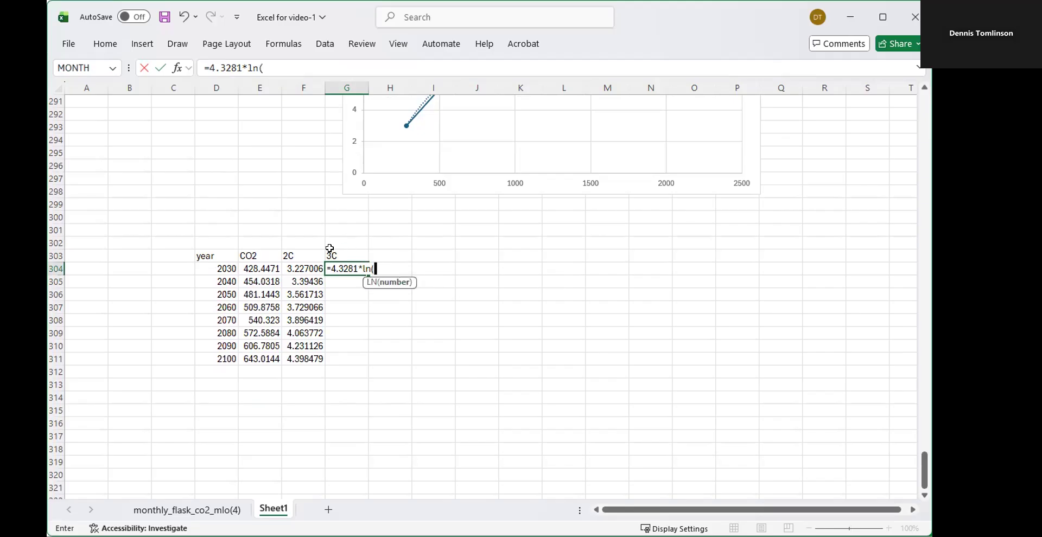
pyautogui.click(258, 269)
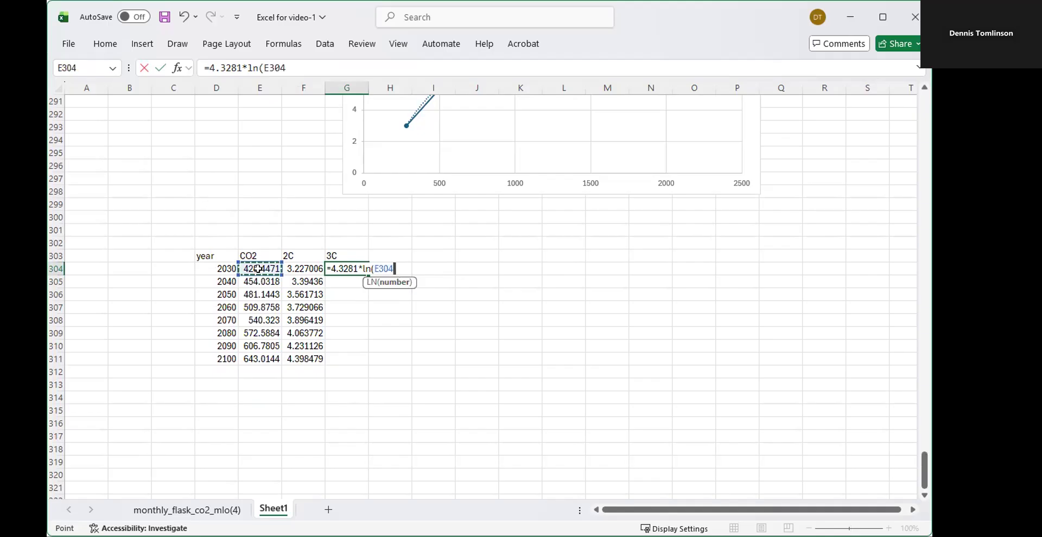
pyautogui.write(')-')
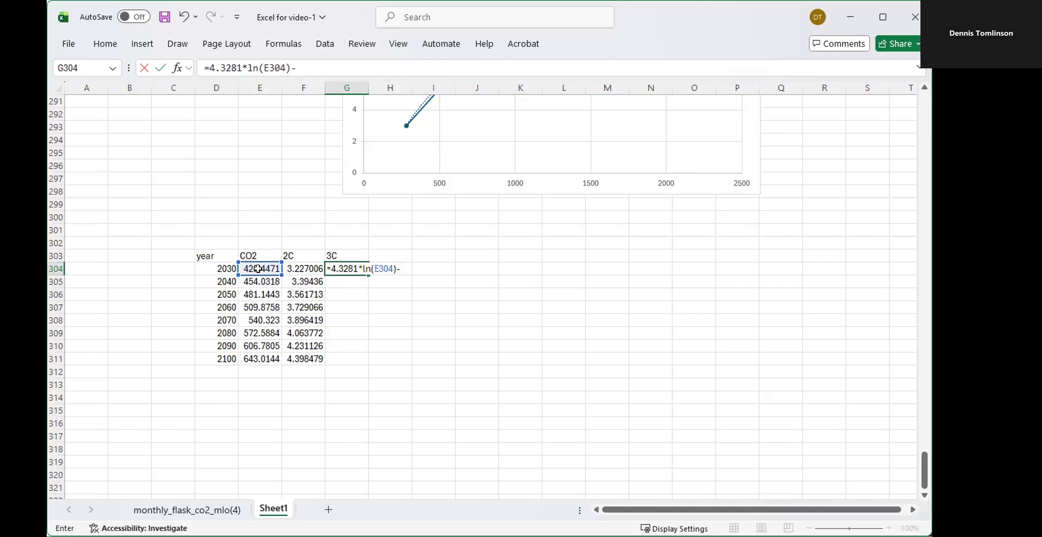
pyautogui.write('21.347')
pyautogui.press('Return')
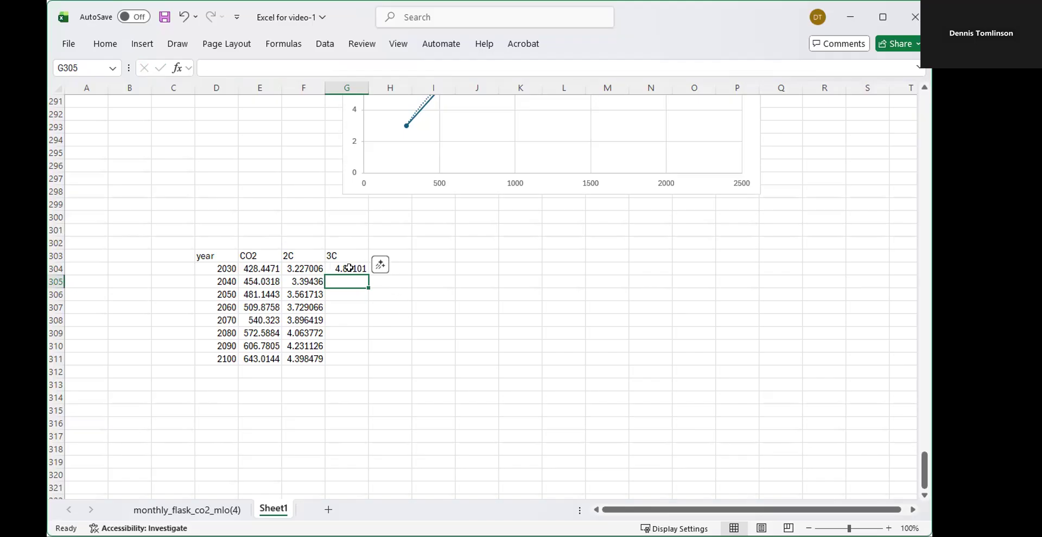
# Copy the 3C temperature rise formula from G304 into cells G305 through G311 for the years 2040 to 2100
pyautogui.click(349, 268)
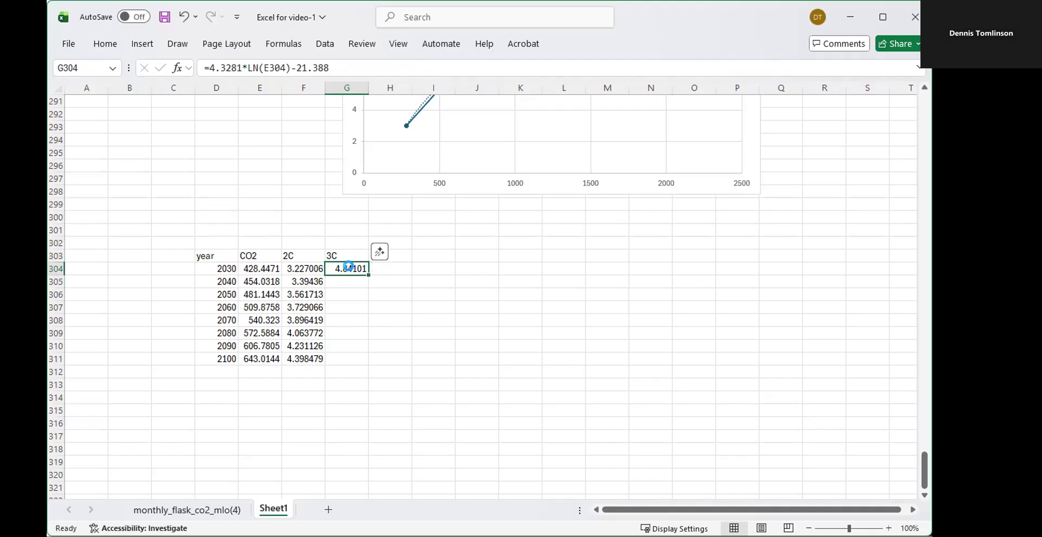
pyautogui.hotkey('ctrl', 'c')
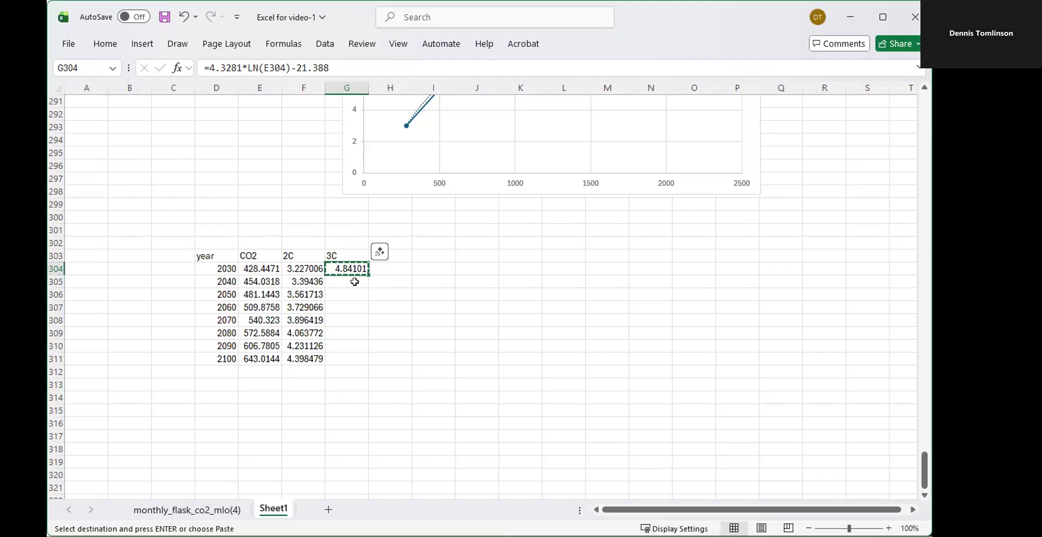
pyautogui.click(351, 282)
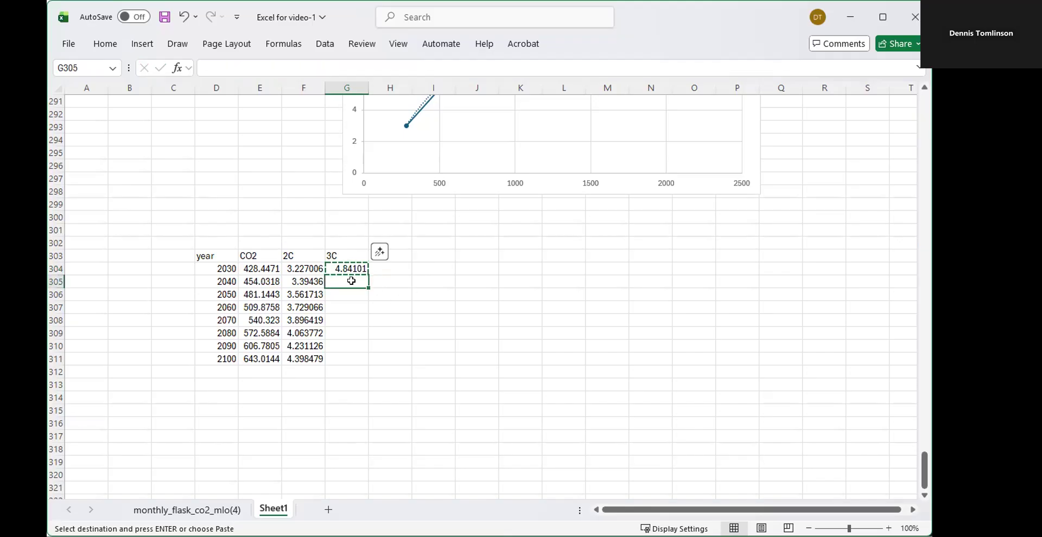
pyautogui.moveTo(351, 280); pyautogui.dragTo(349, 356)
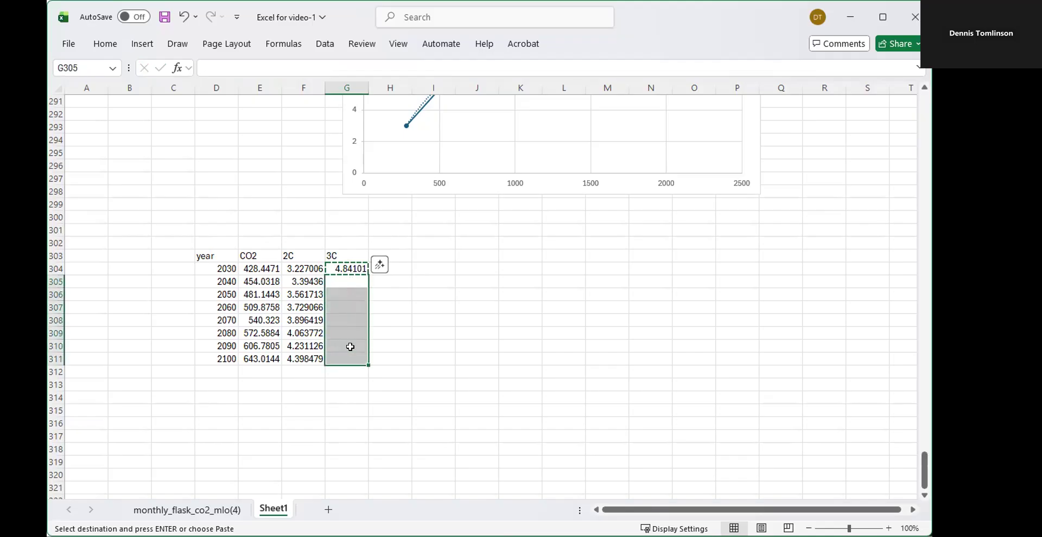
pyautogui.hotkey('ctrl', 'v')
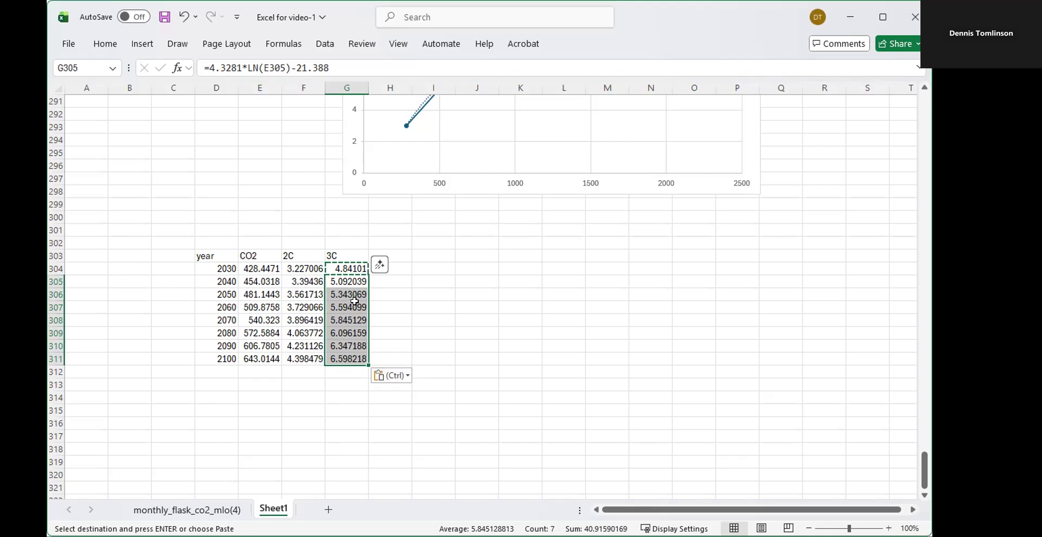
pyautogui.click(479, 346)
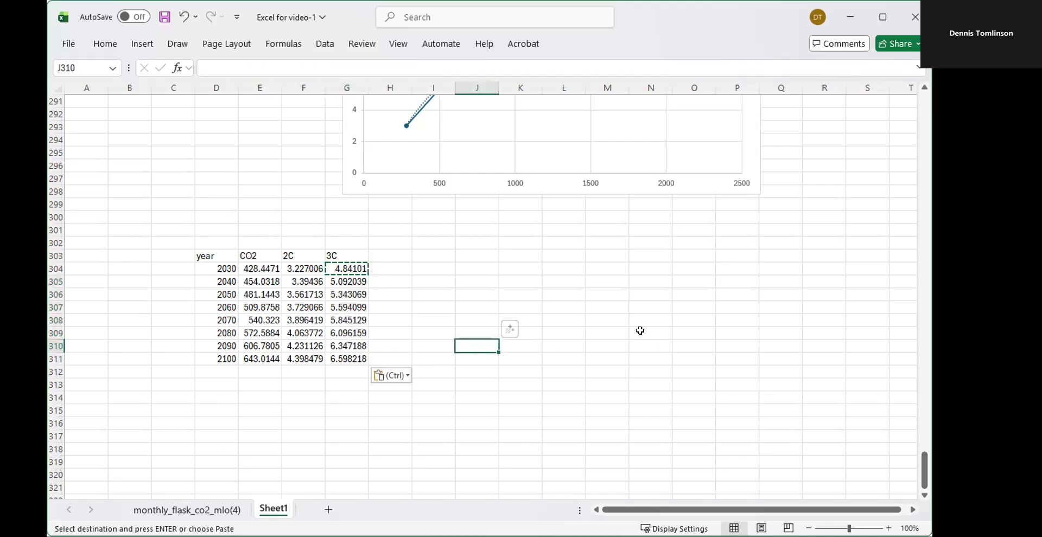
# Set the climate sensitivity in cell F277 to 4.5 to recalculate the Temp Rise chart's trendline equation
pyautogui.scroll(8, 520, 312)
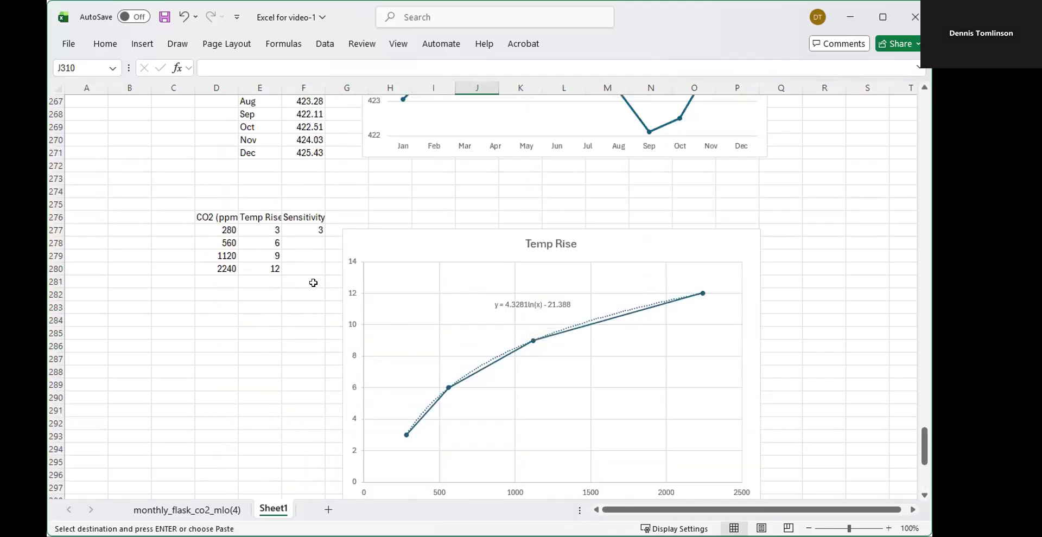
pyautogui.click(305, 230)
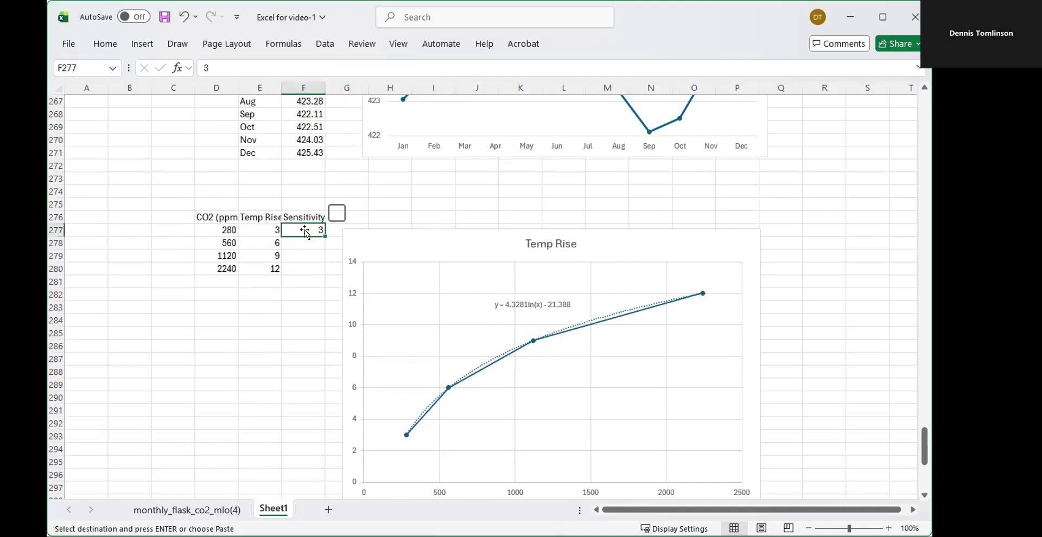
pyautogui.write('4.5')
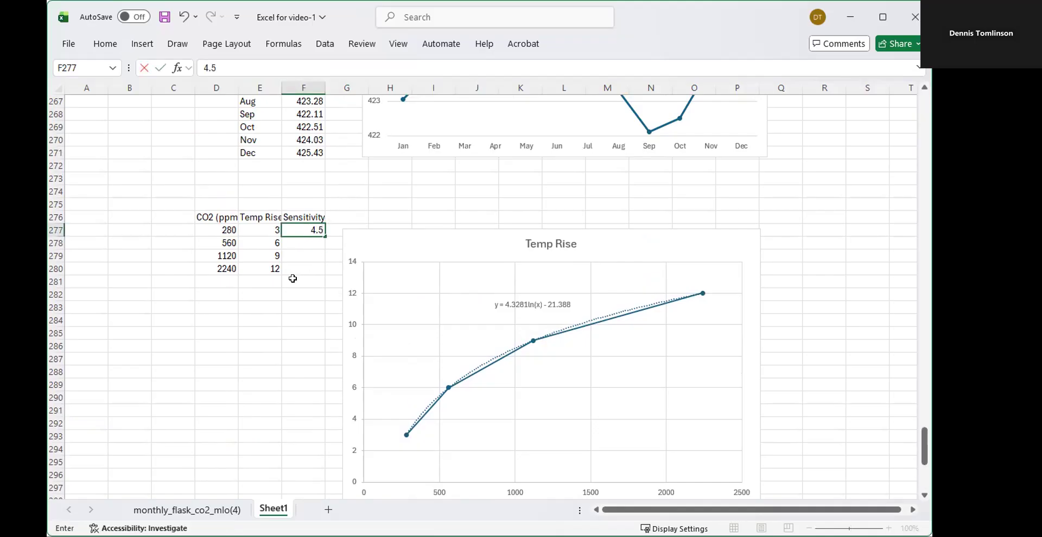
pyautogui.press('Return')
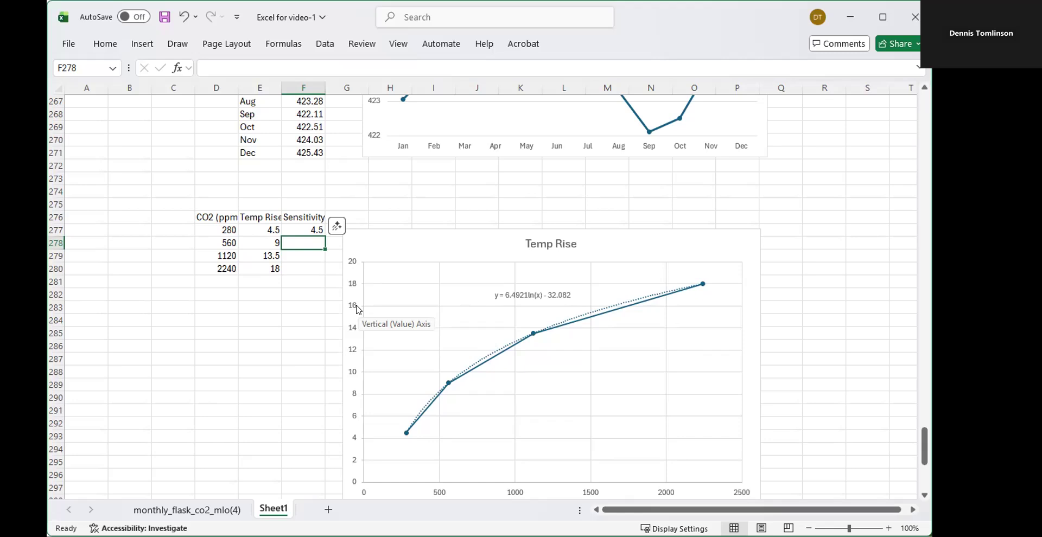
# Enter the header "4.5C" in cell H303, beside the 3C header of the projection table
pyautogui.scroll(-7, 356, 309)
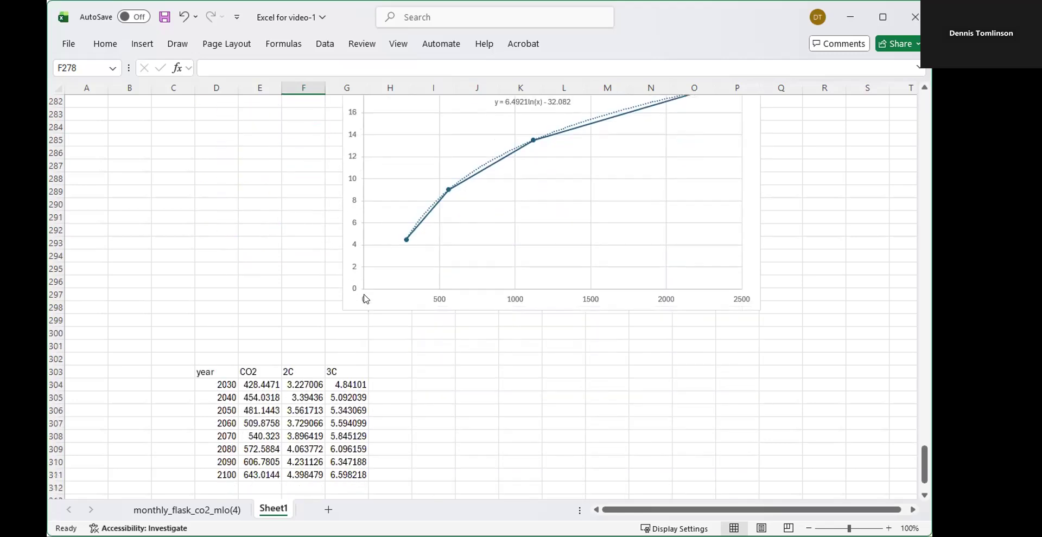
pyautogui.click(387, 293)
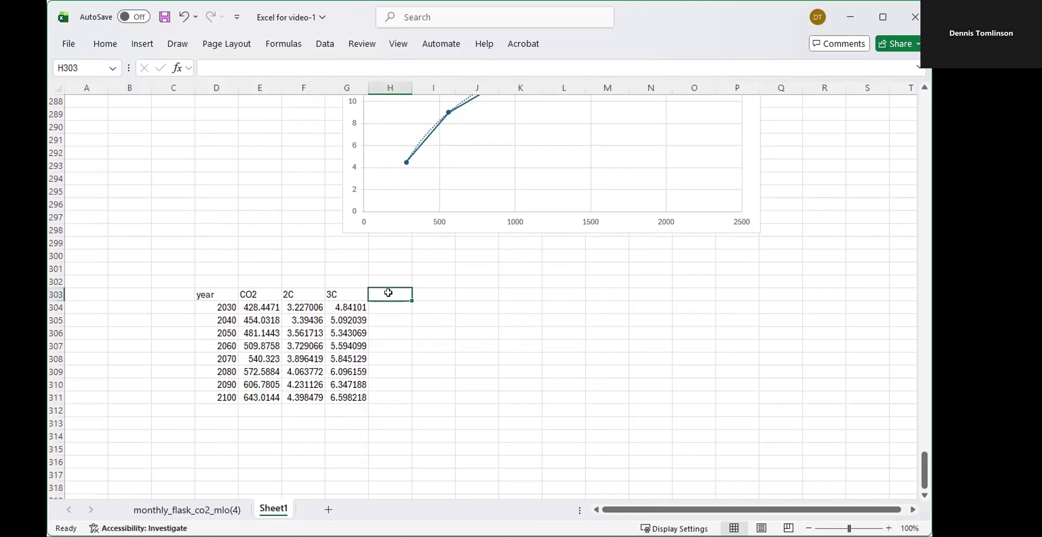
pyautogui.write('4.5C')
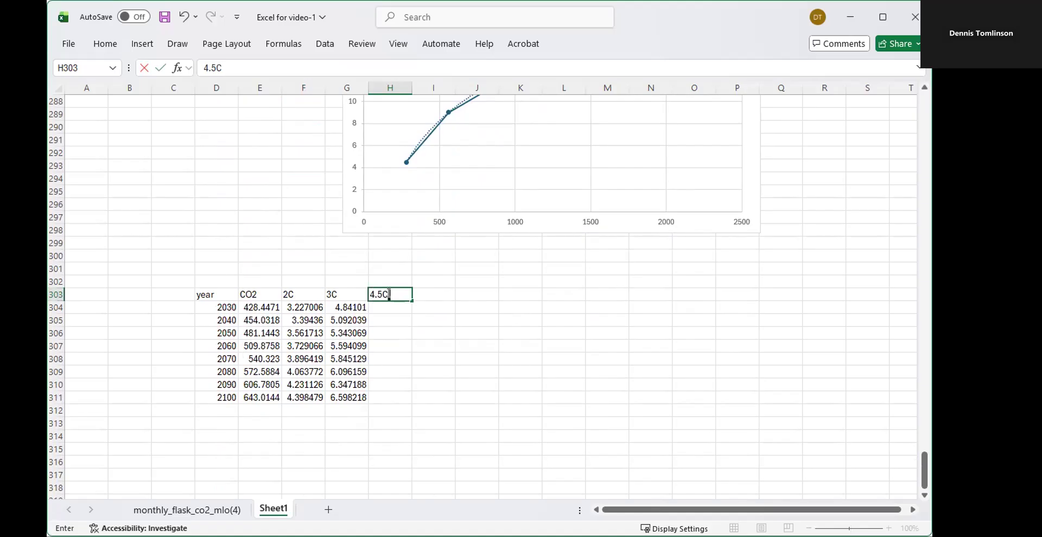
pyautogui.press('Return')
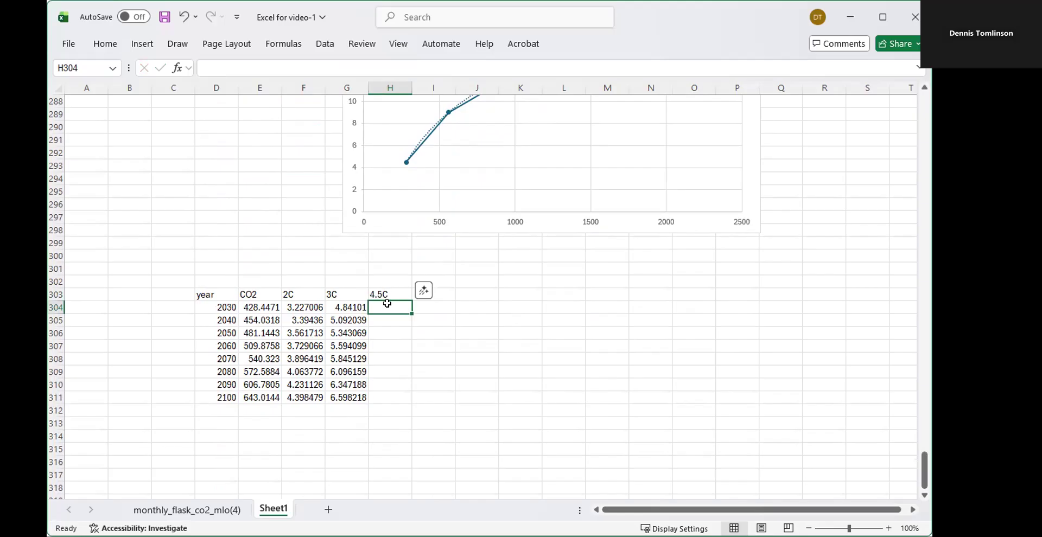
# Enter the trendline formula =6.492*LN(E304)-32.082 in cell H304 to project the 2030 temperature rise at 4.5C sensitivity
pyautogui.write('=')
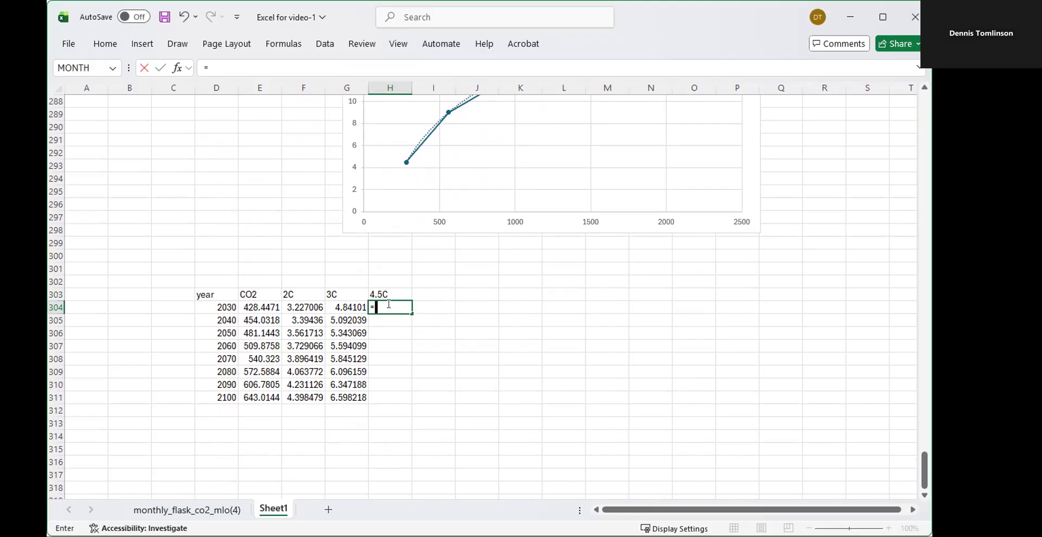
pyautogui.write('6.492*l')
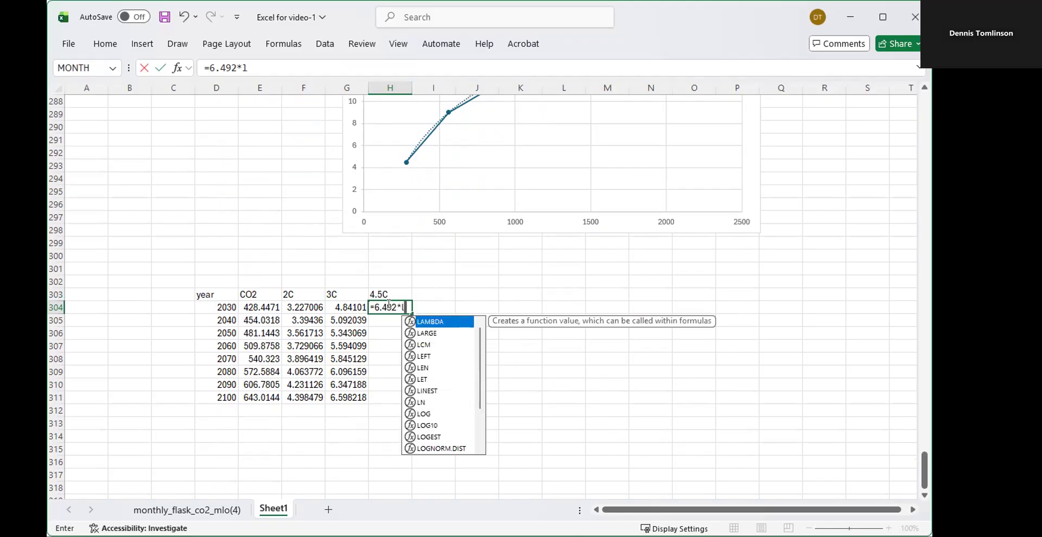
pyautogui.write('n(')
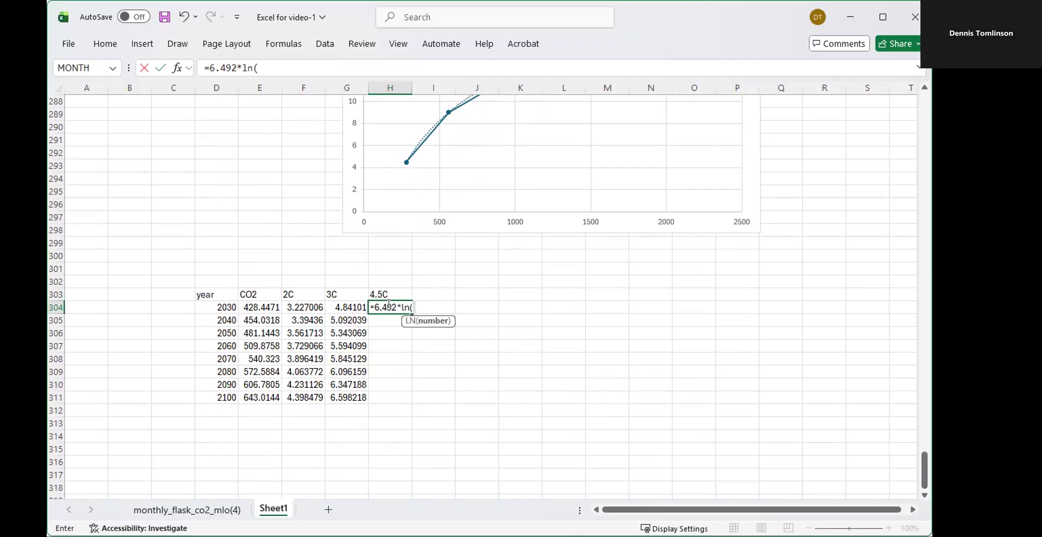
pyautogui.click(259, 308)
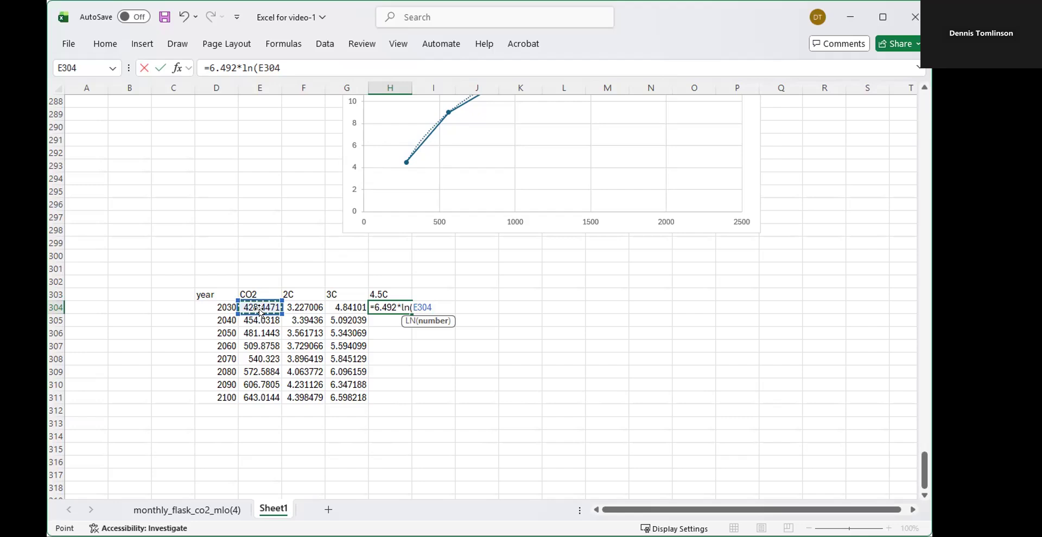
pyautogui.write(')-')
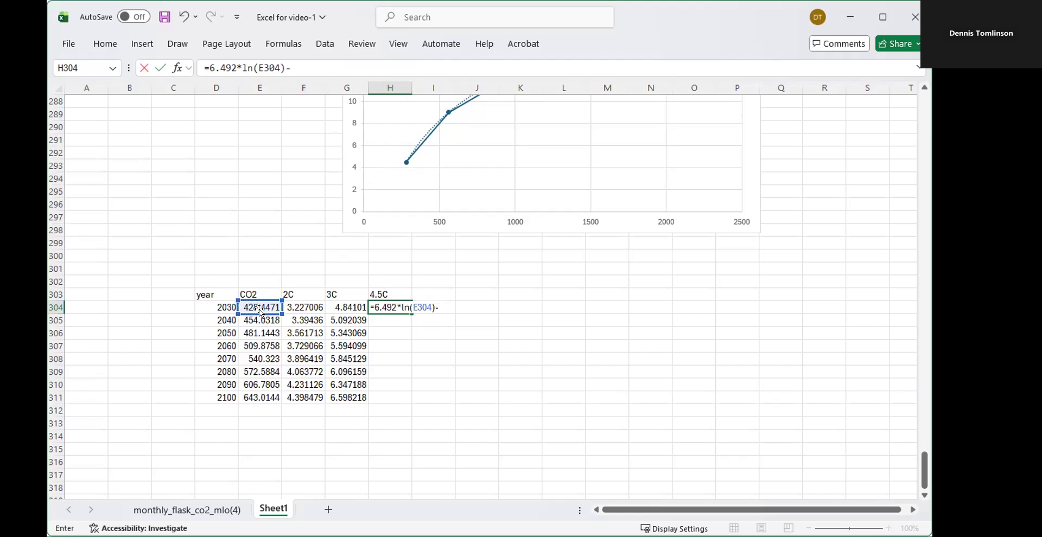
pyautogui.write('32.082')
pyautogui.press('Return')
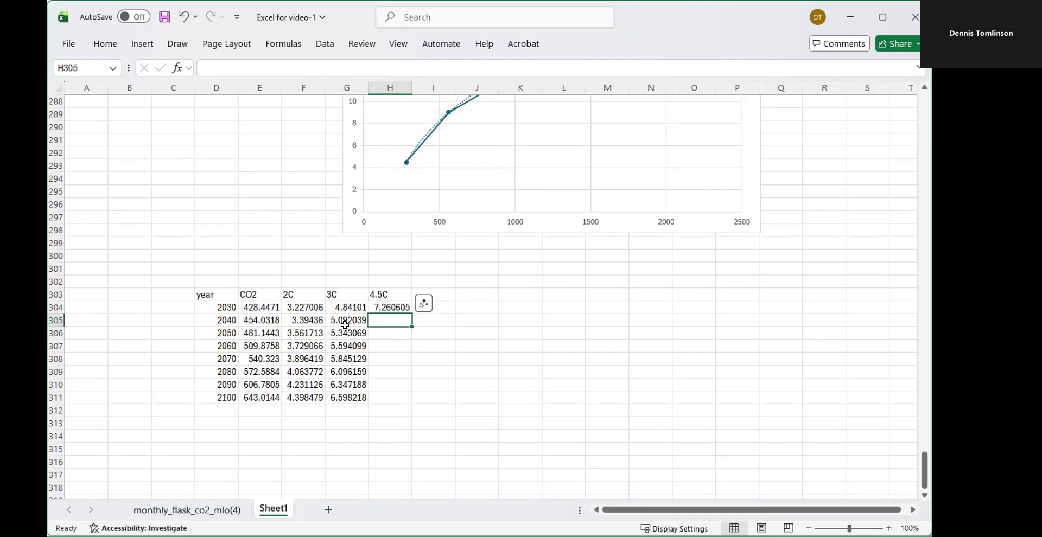
# Copy the 4.5C temperature rise formula from H304 into cells H305 through H311 for the years 2040 to 2100
pyautogui.click(393, 305)
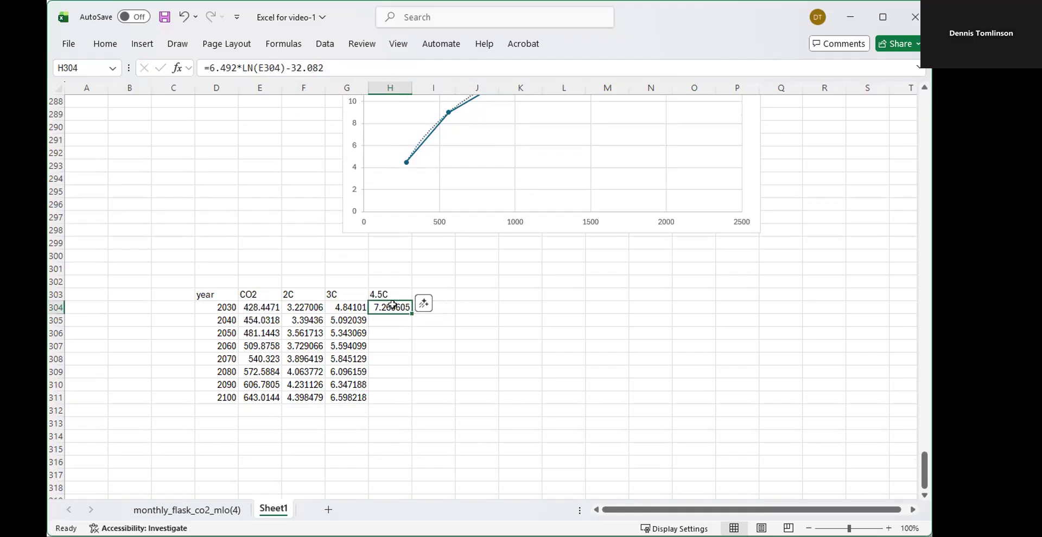
pyautogui.hotkey('ctrl', 'c')
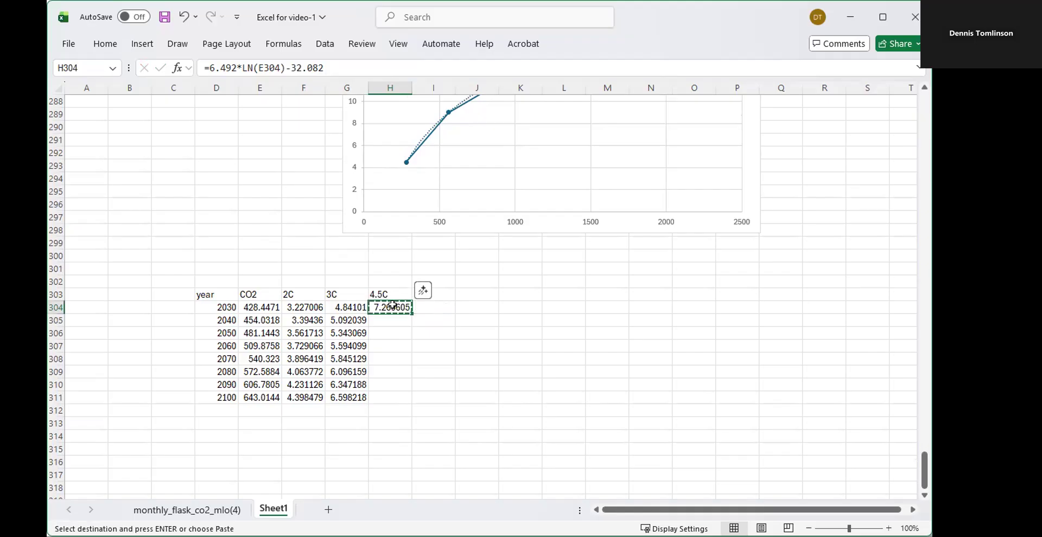
pyautogui.moveTo(391, 320); pyautogui.dragTo(391, 392)
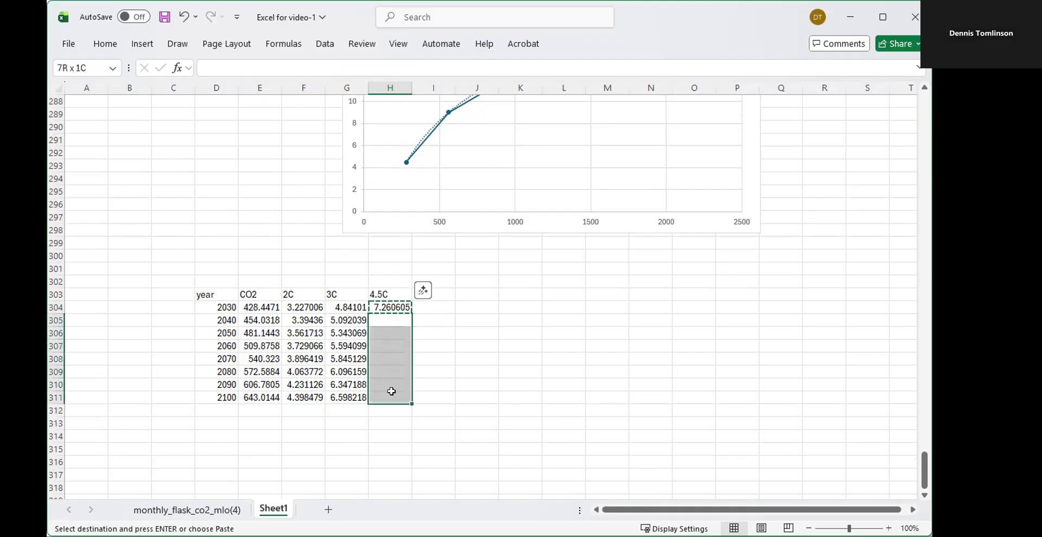
pyautogui.hotkey('ctrl', 'v')
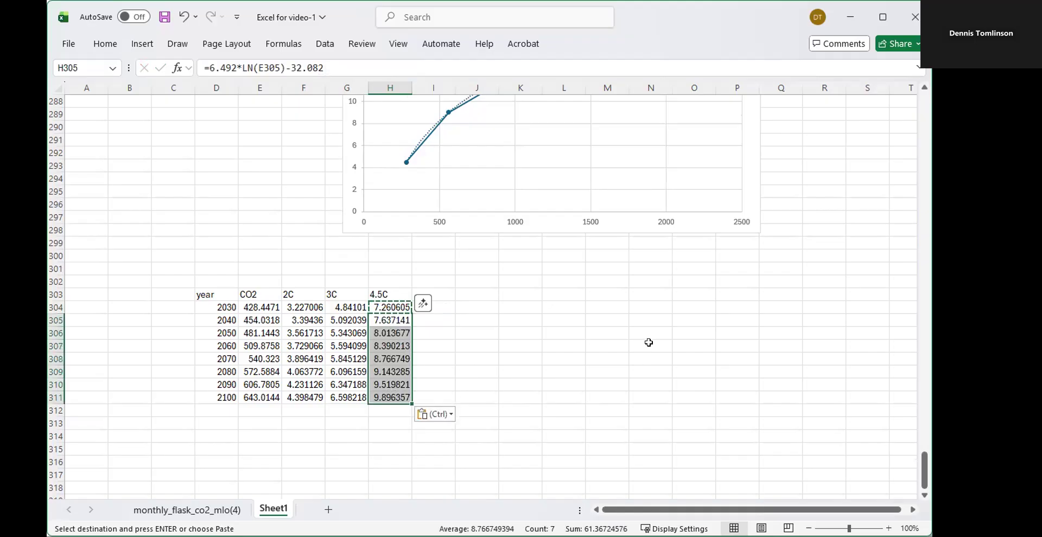
pyautogui.scroll(-1, 634, 356)
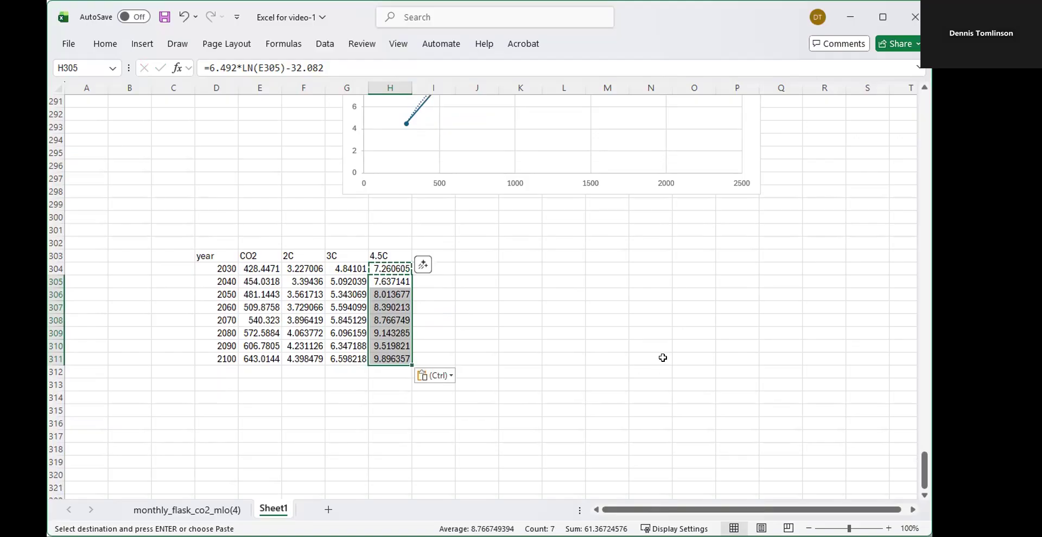
pyautogui.click(662, 357)
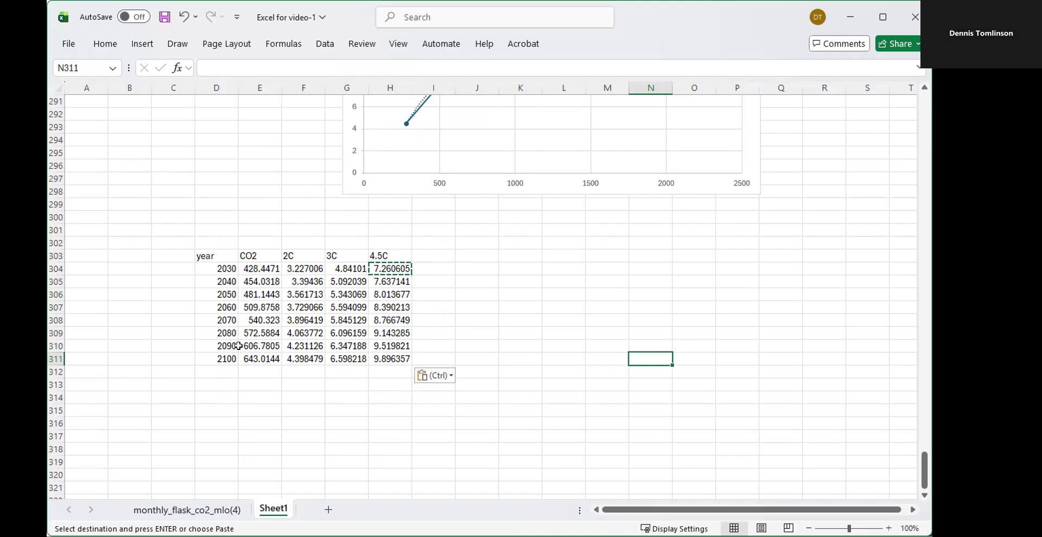
# Insert a scatter chart with smooth lines and markers from the year column D303:D311 and the sensitivity columns F303:H311
pyautogui.click(218, 255)
pyautogui.moveTo(218, 255); pyautogui.dragTo(215, 356)
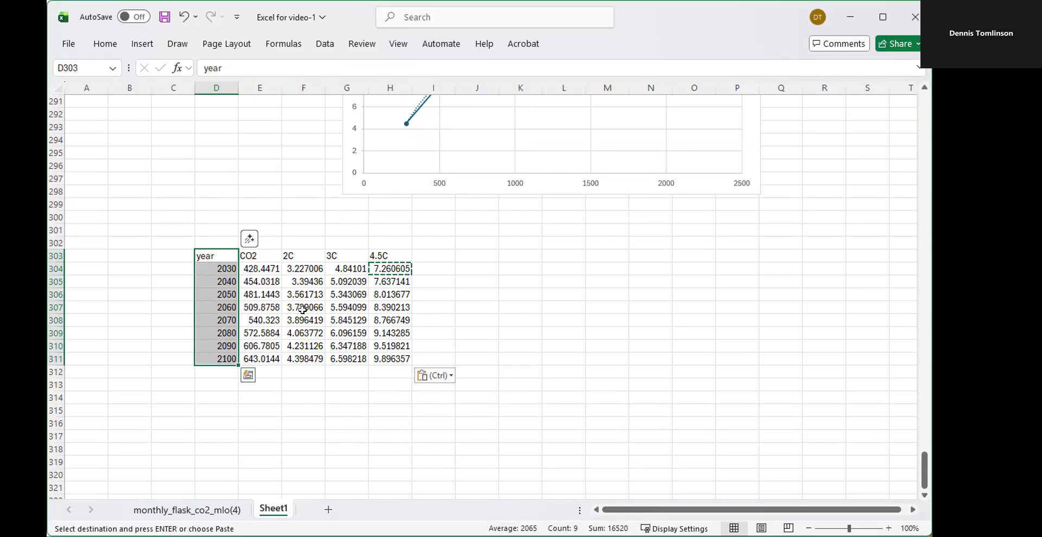
pyautogui.click(295, 255)
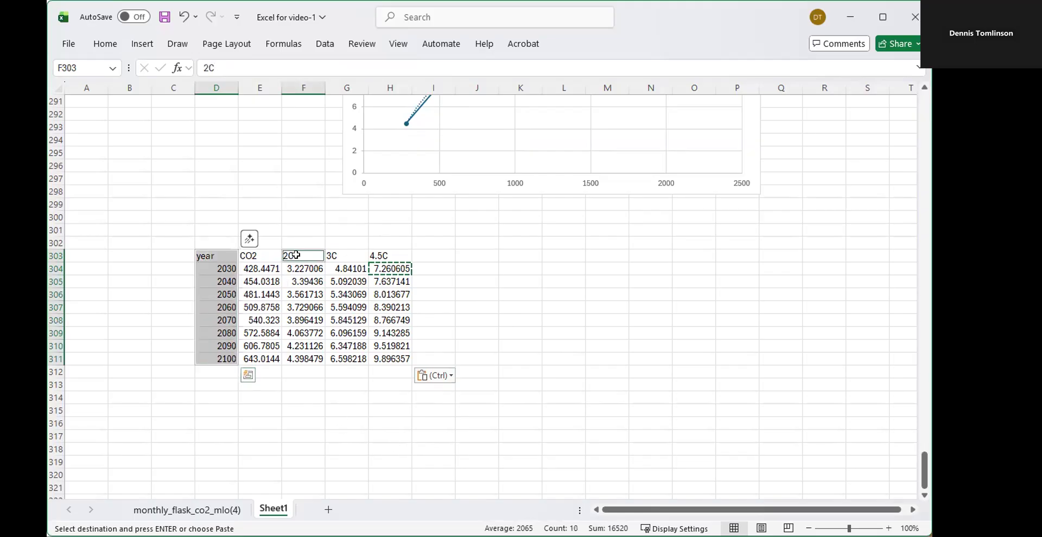
pyautogui.moveTo(294, 255); pyautogui.dragTo(370, 357)
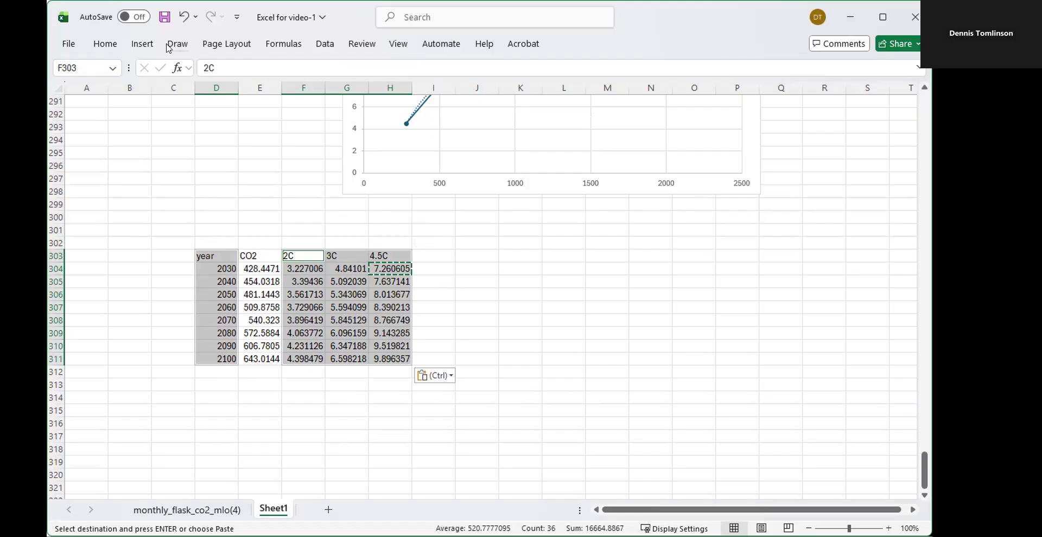
pyautogui.click(145, 50)
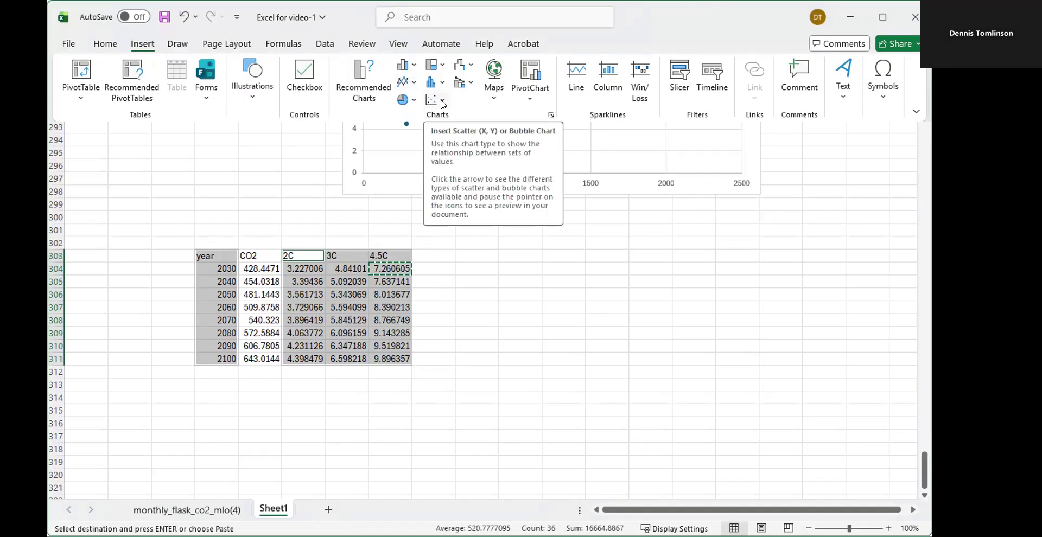
pyautogui.click(443, 103)
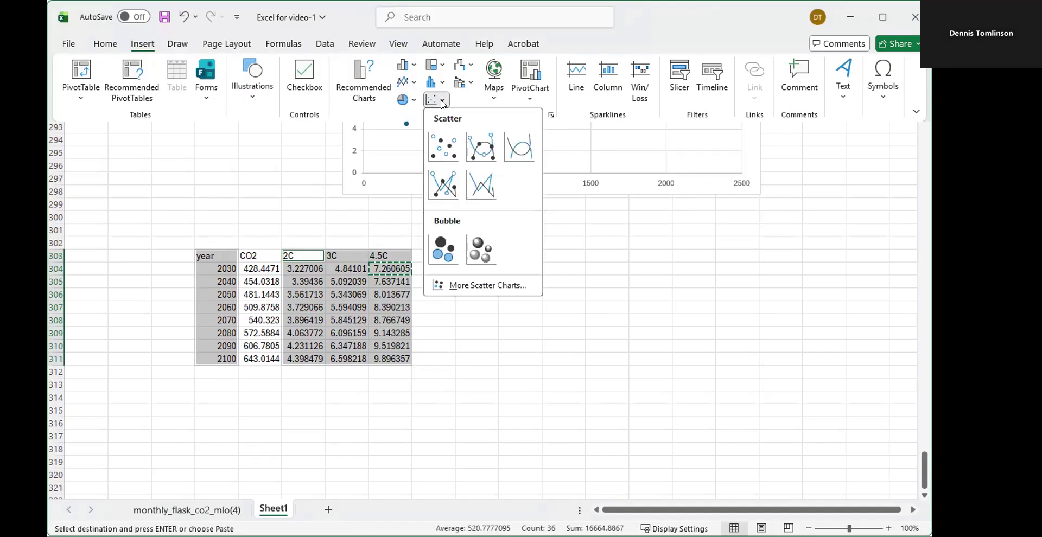
pyautogui.click(483, 152)
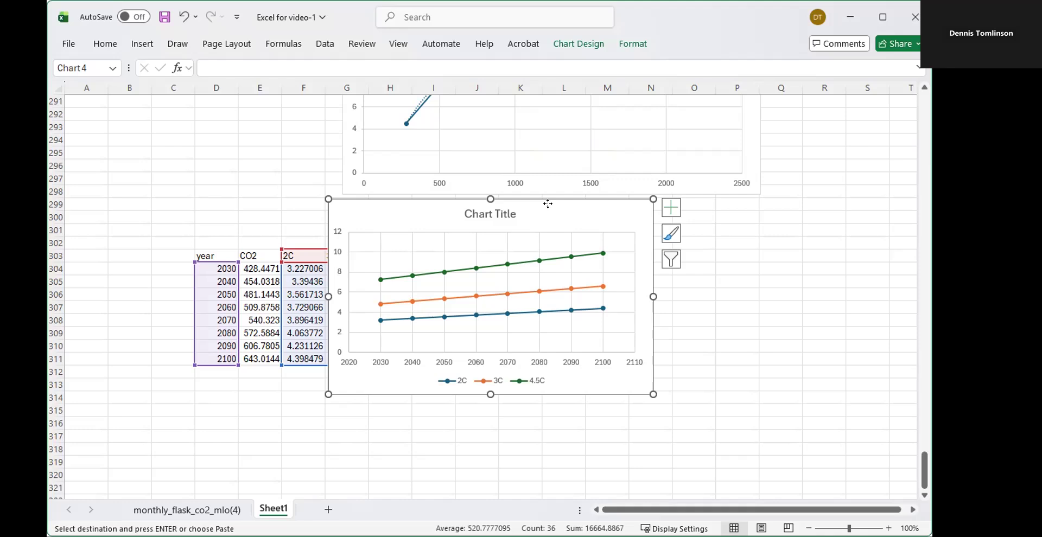
# Move the new chart beside the projection table, clear of its columns, and enlarge it to span about columns I through R
pyautogui.moveTo(547, 204); pyautogui.dragTo(599, 228)
pyautogui.moveTo(644, 239); pyautogui.dragTo(651, 219)
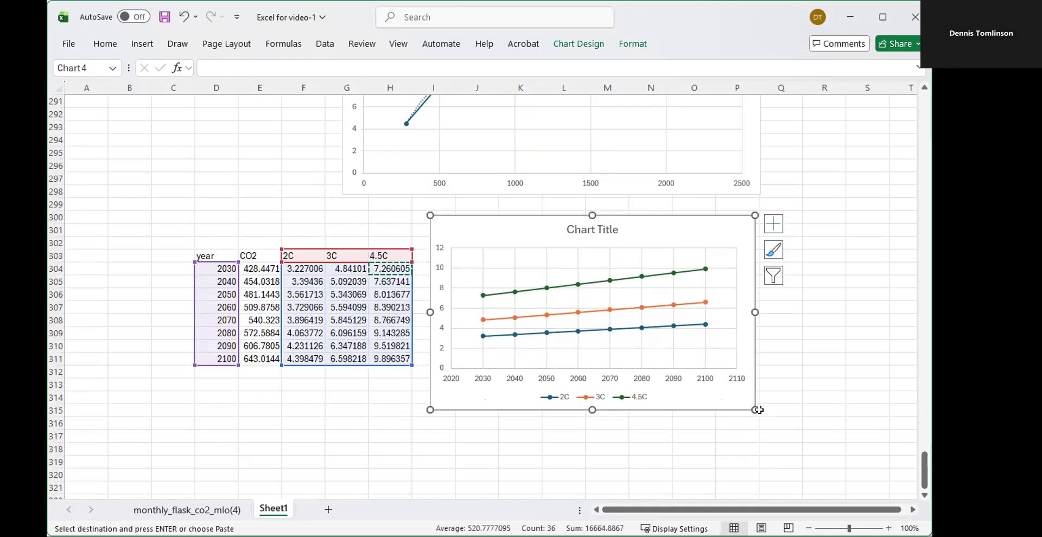
pyautogui.moveTo(755, 411); pyautogui.dragTo(892, 490)
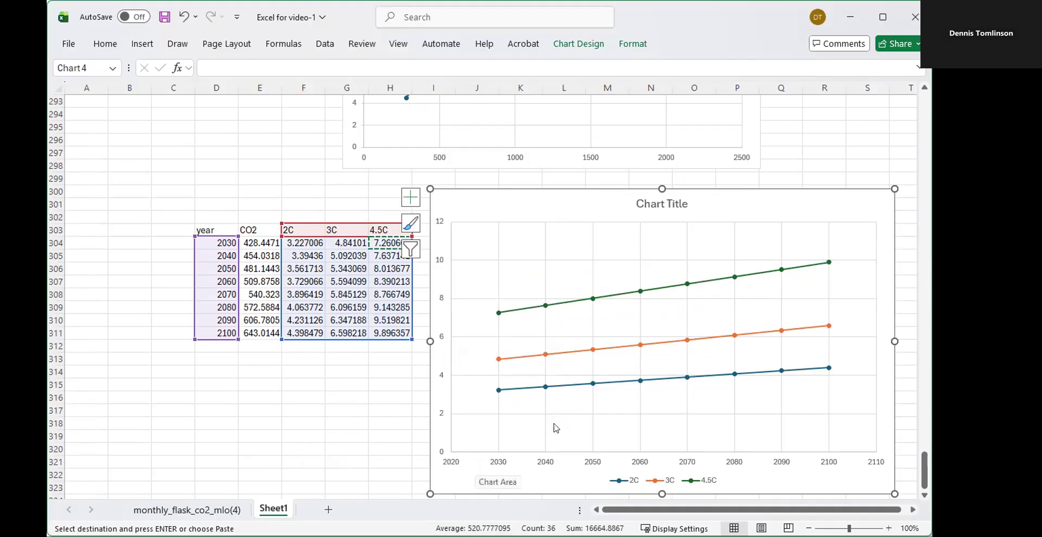
pyautogui.doubleClick(441, 222)
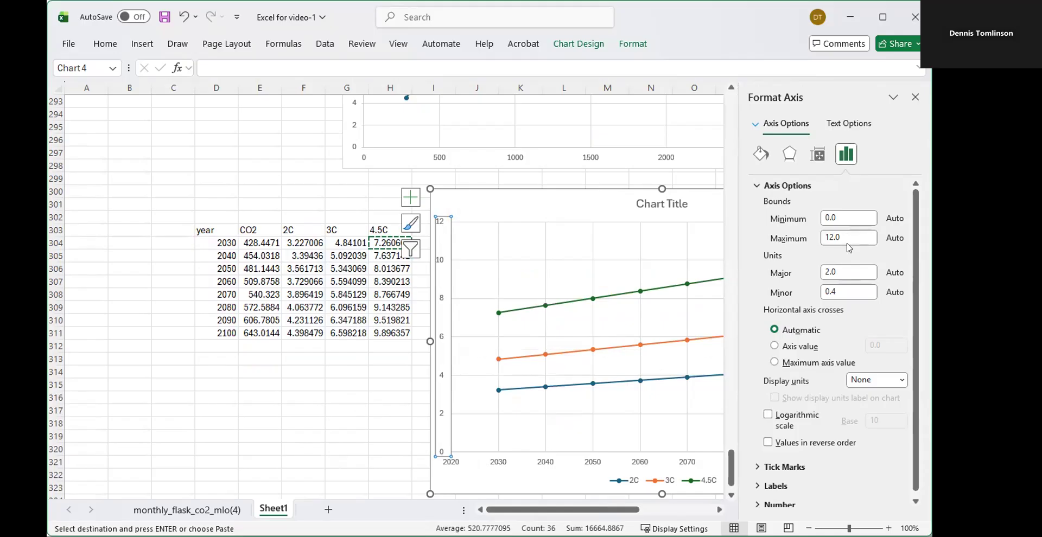
pyautogui.click(914, 96)
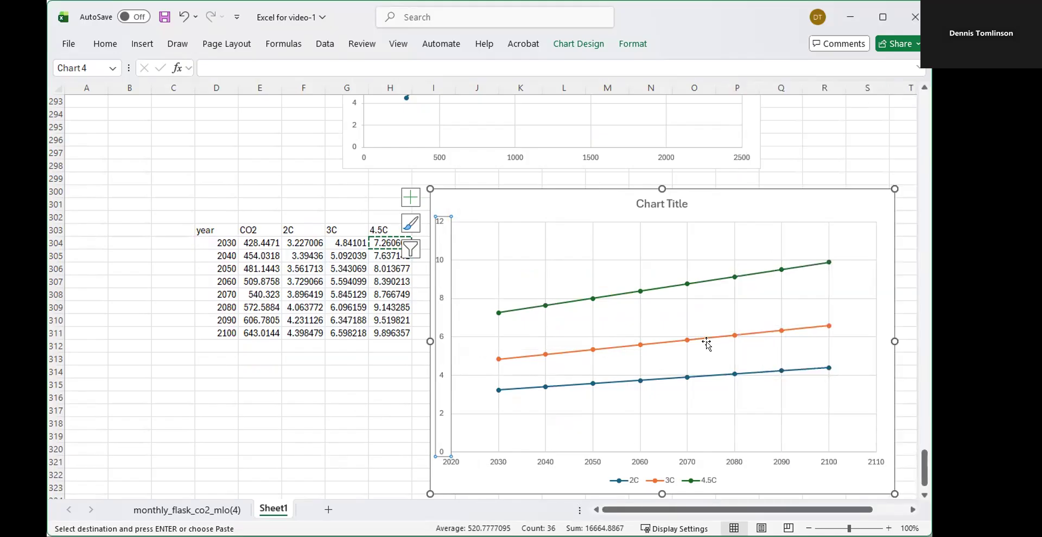
pyautogui.click(316, 451)
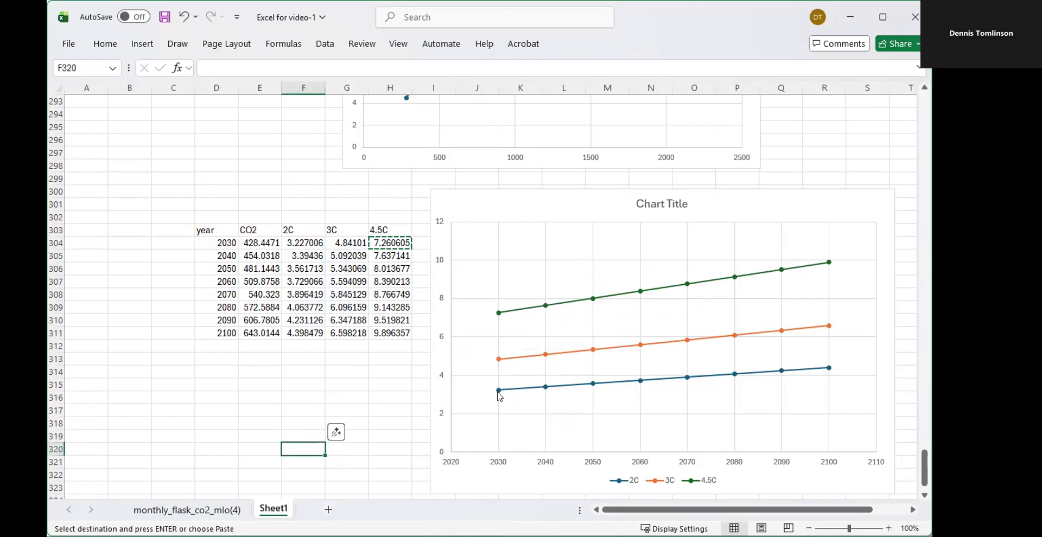
# Set the bounds of the new chart's vertical axis to a minimum of 3.0 and a maximum of 10.0
pyautogui.doubleClick(441, 225)
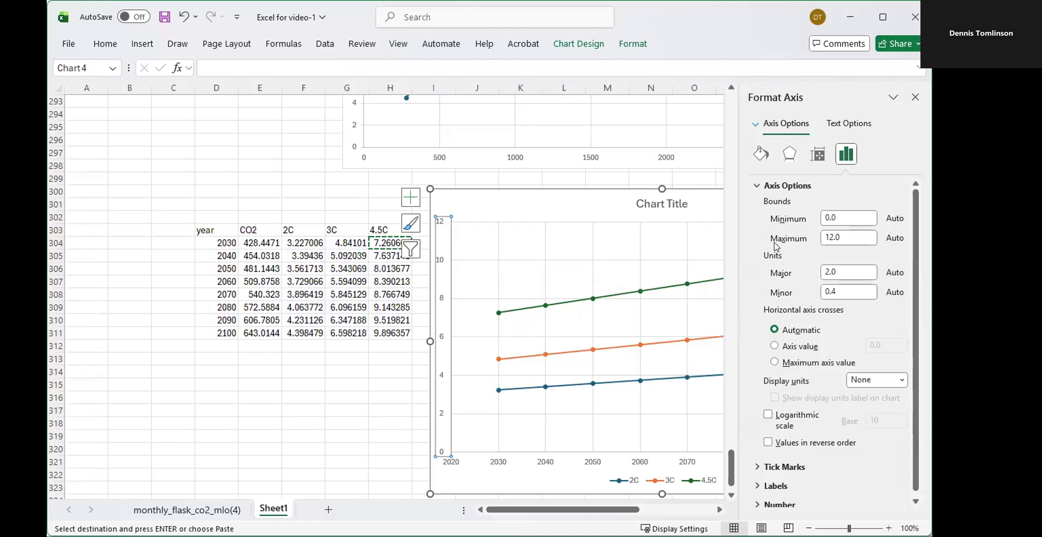
pyautogui.click(839, 216)
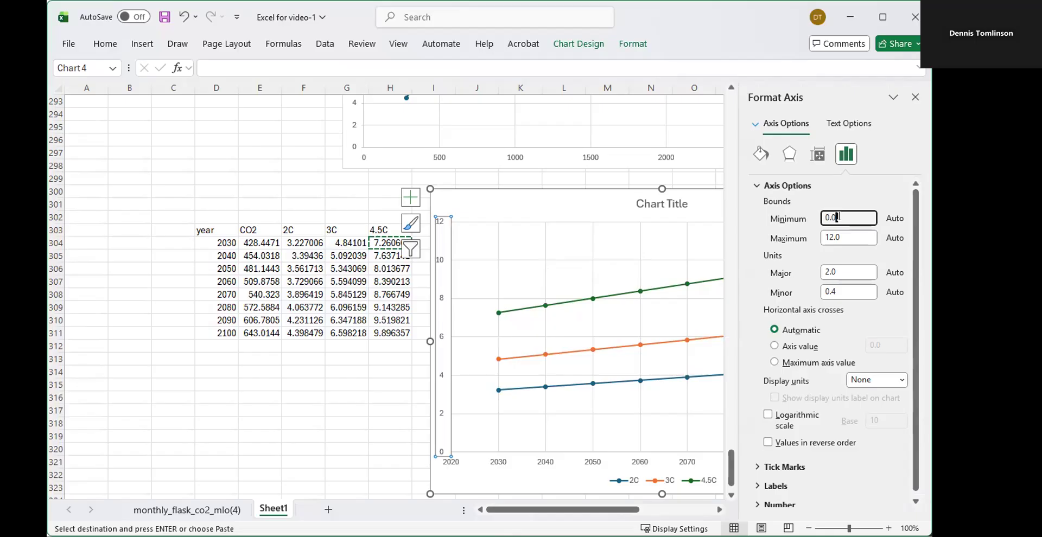
pyautogui.press('BackSpace')
pyautogui.press('BackSpace')
pyautogui.press('BackSpace')
pyautogui.write('3.0')
pyautogui.doubleClick(837, 237)
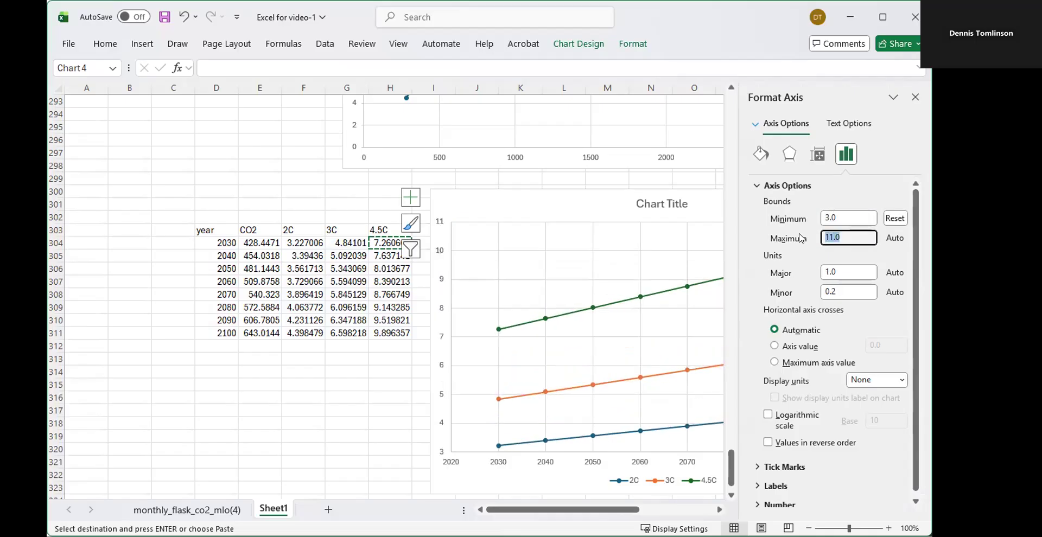
pyautogui.write('10.0')
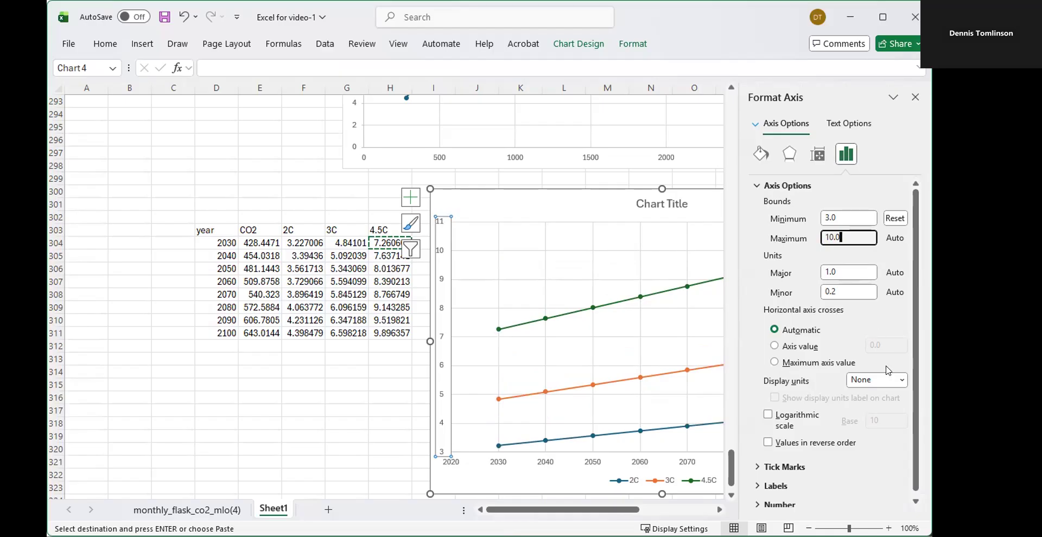
pyautogui.click(916, 97)
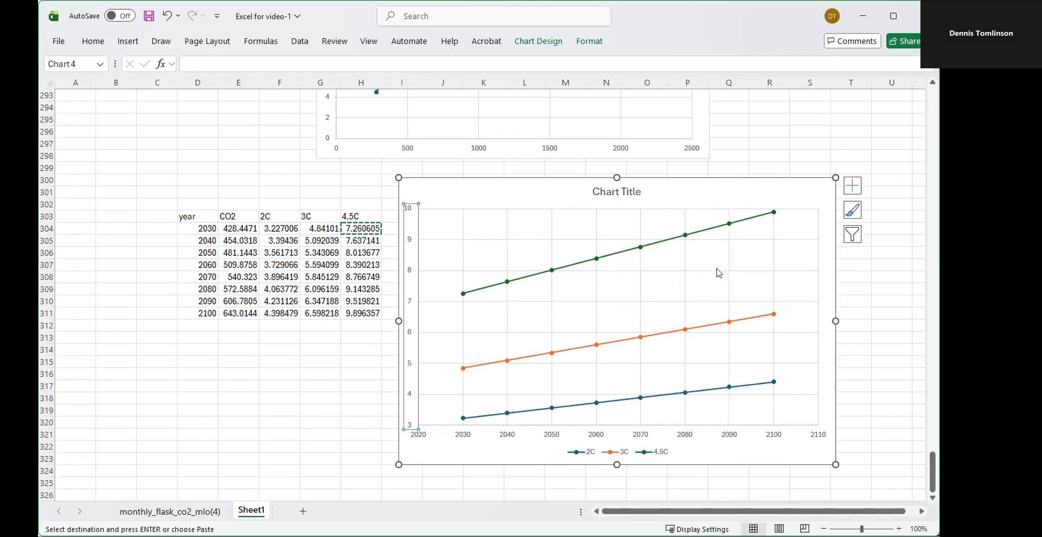
# Replace the new chart's placeholder title with "T rise v. sens. to 21007.260605"
pyautogui.doubleClick(619, 191)
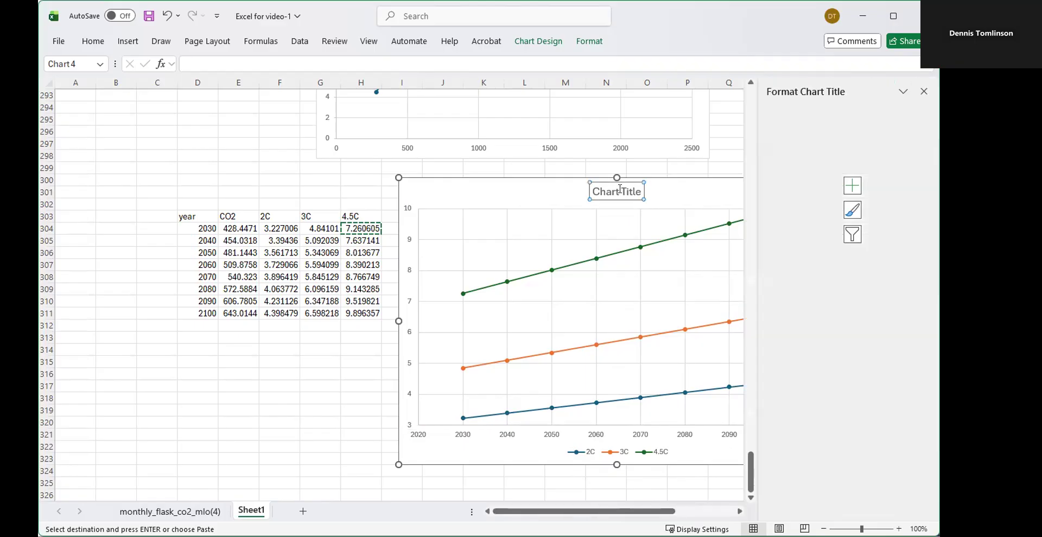
pyautogui.tripleClick(610, 185)
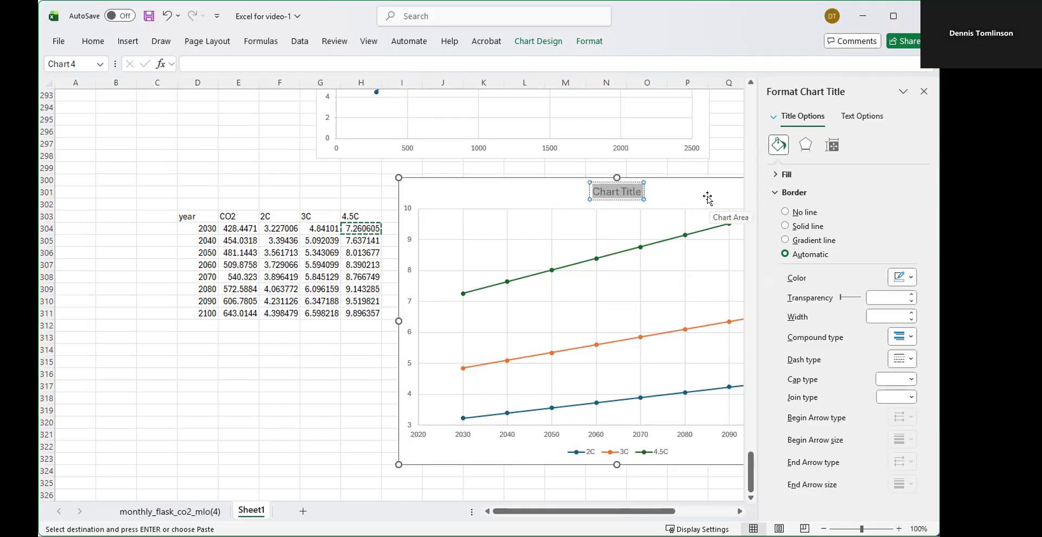
pyautogui.press('BackSpace')
pyautogui.write('T rise v. sens')
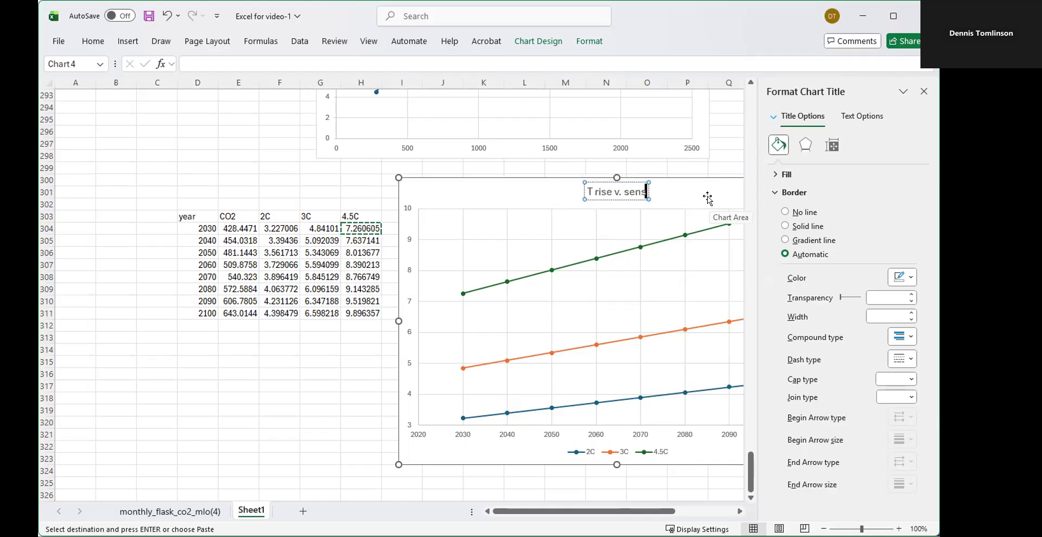
pyautogui.write('. to 2100')
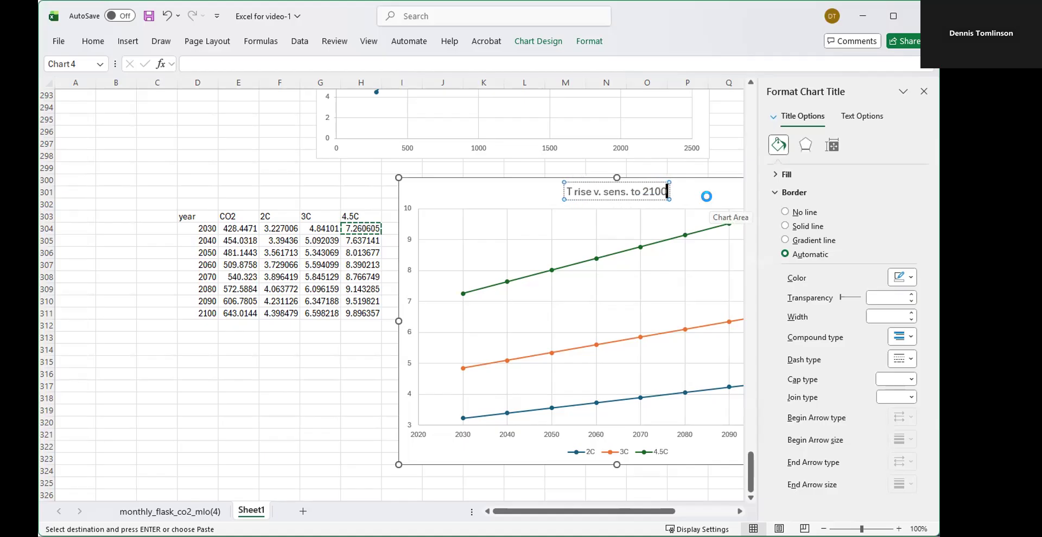
pyautogui.write('7.260605')
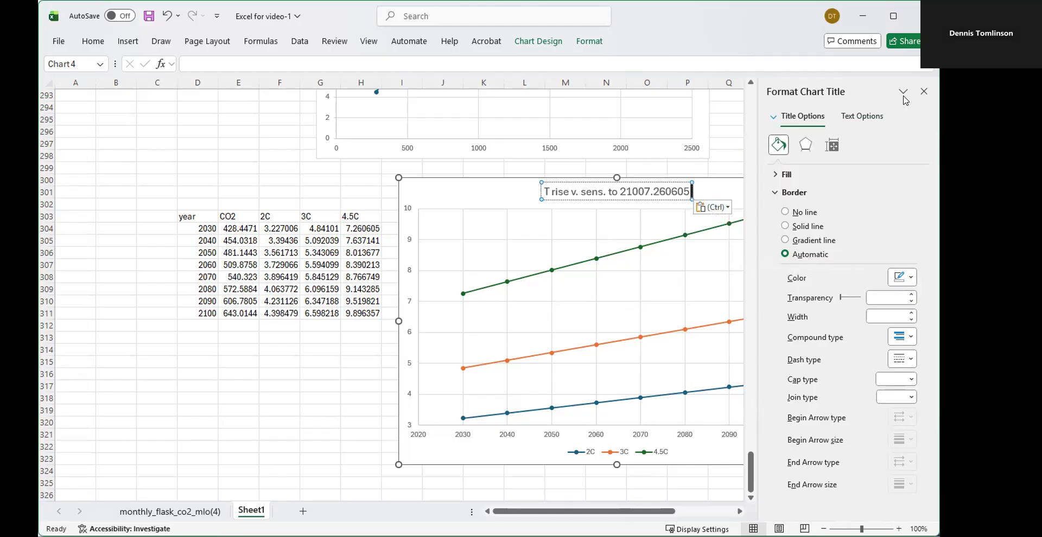
pyautogui.click(923, 92)
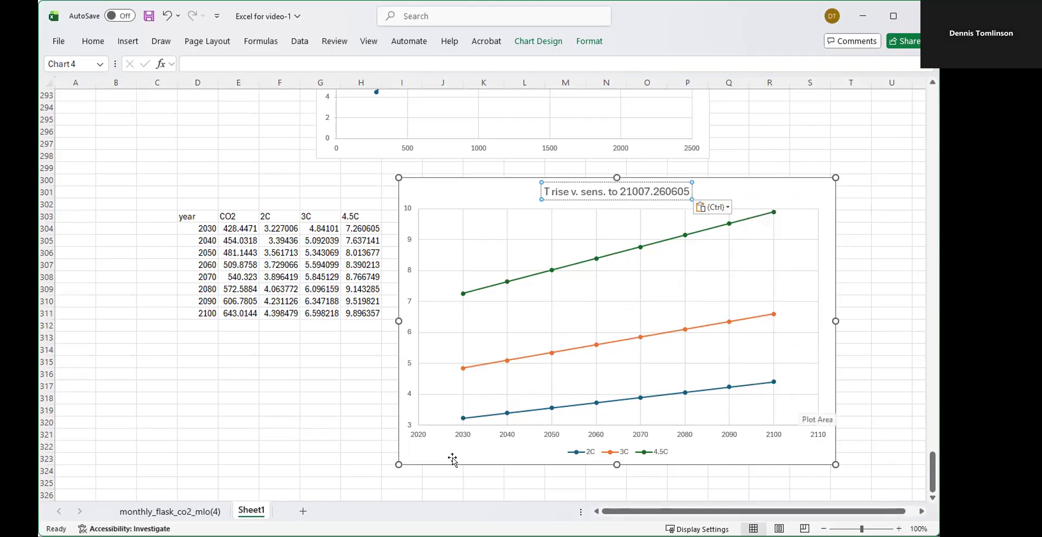
pyautogui.click(279, 418)
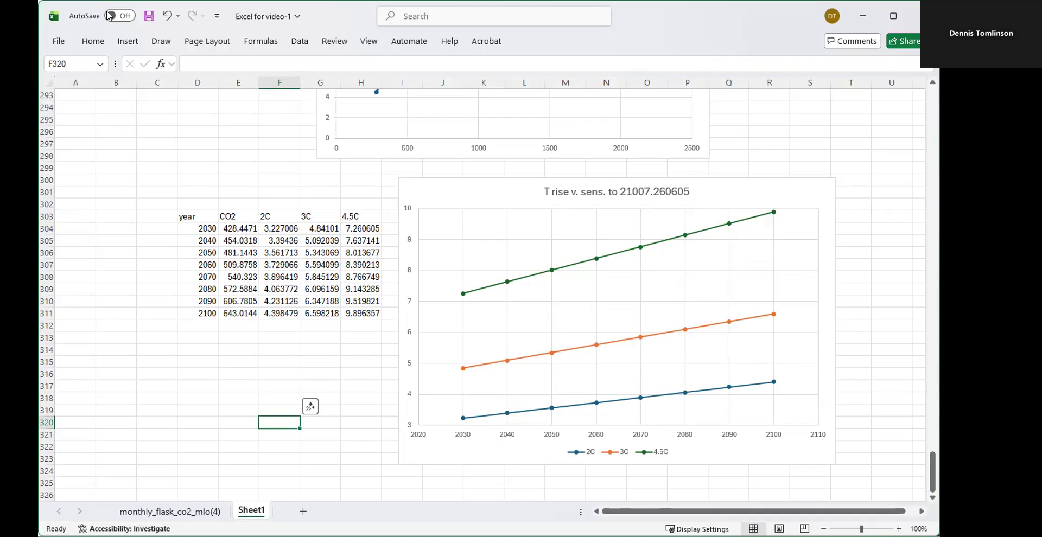
# Save the workbook and close it
pyautogui.click(148, 16)
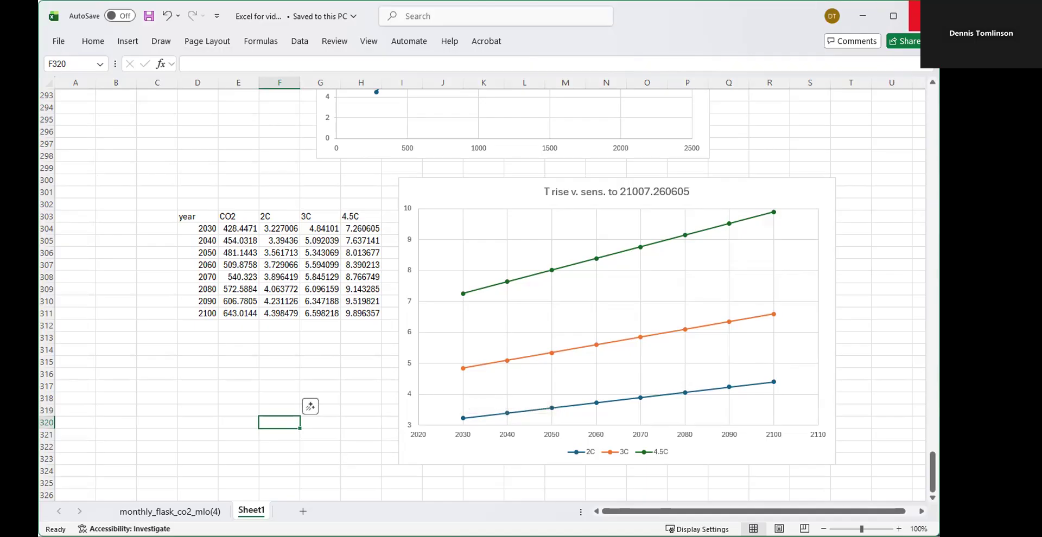
pyautogui.click(922, 16)
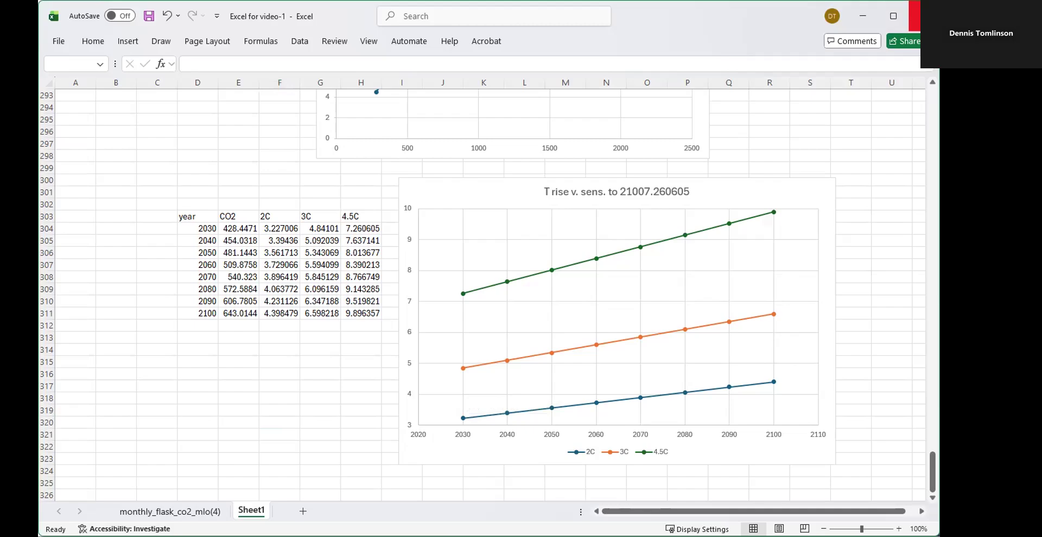